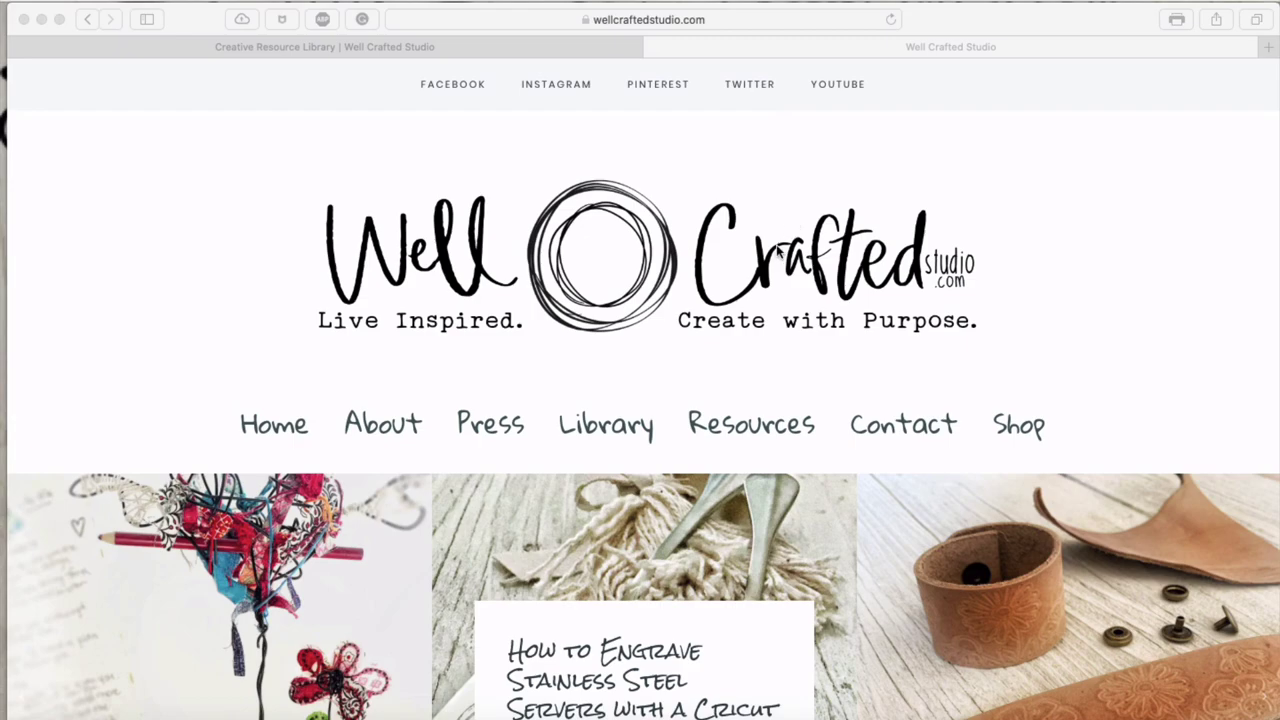
Open the Creative Resource Library page of the Well Crafted Studio site.
scroll(778, 252, "down", 2)
scroll(778, 250, "down", 3)
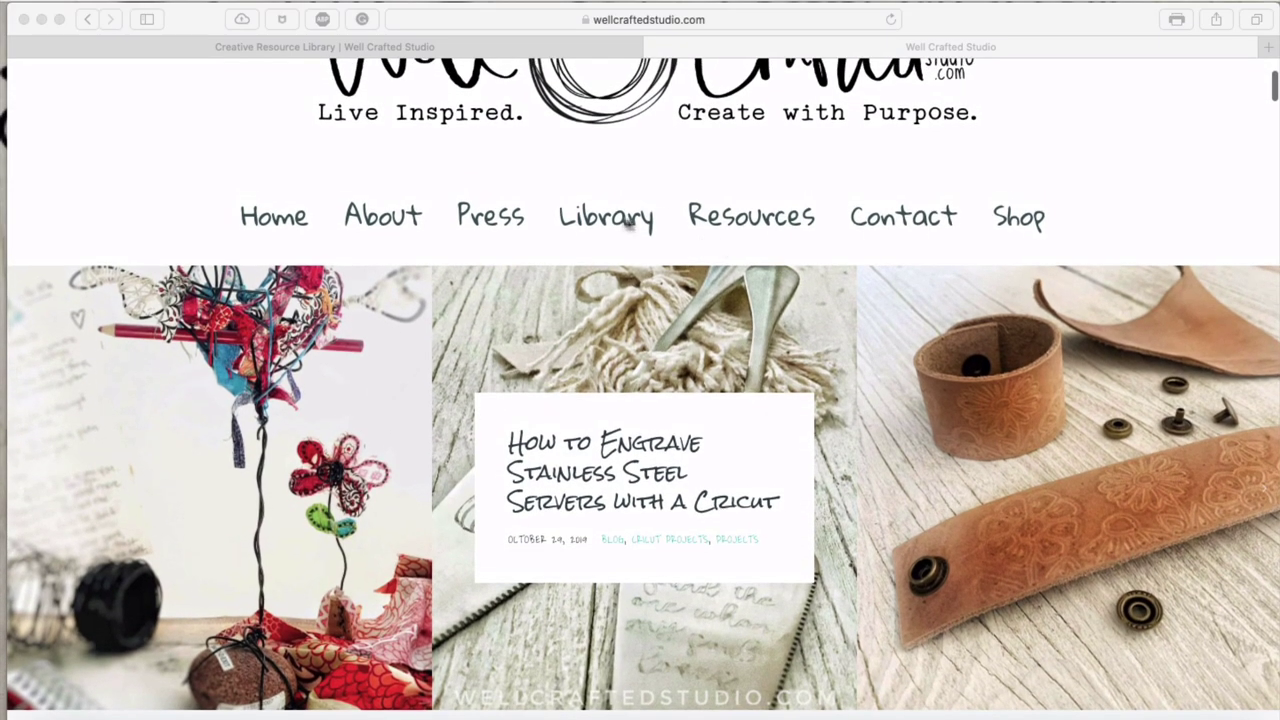
left_click(598, 217)
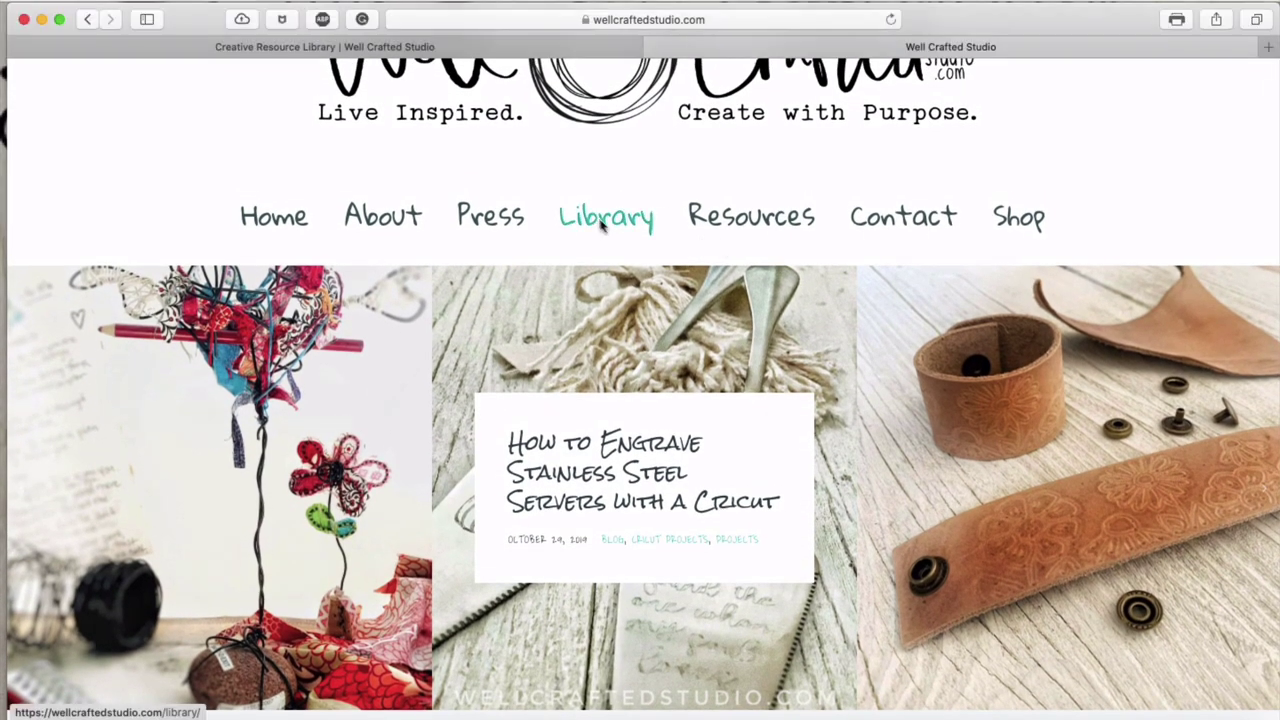
left_click(559, 46)
Find the Project Templates & Designs section of the library and open its Cheesy Cheese Sayings file.
scroll(869, 463, "down", 10)
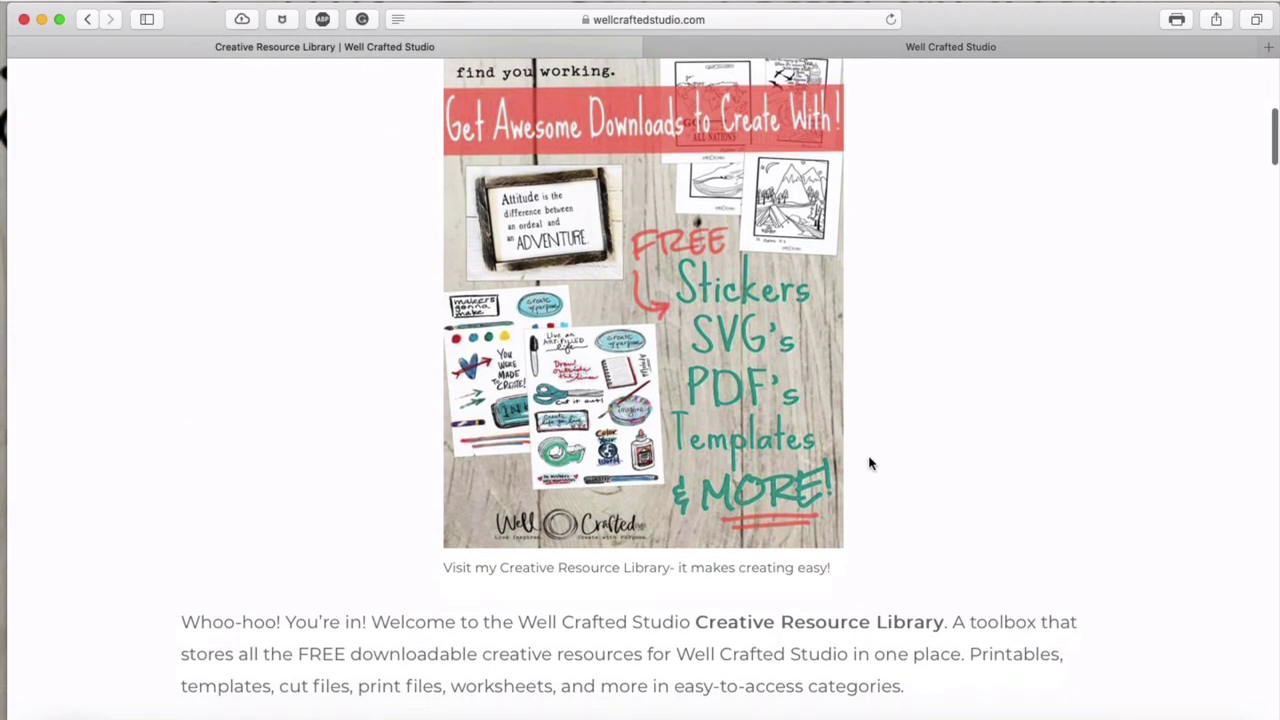
scroll(869, 463, "down", 10)
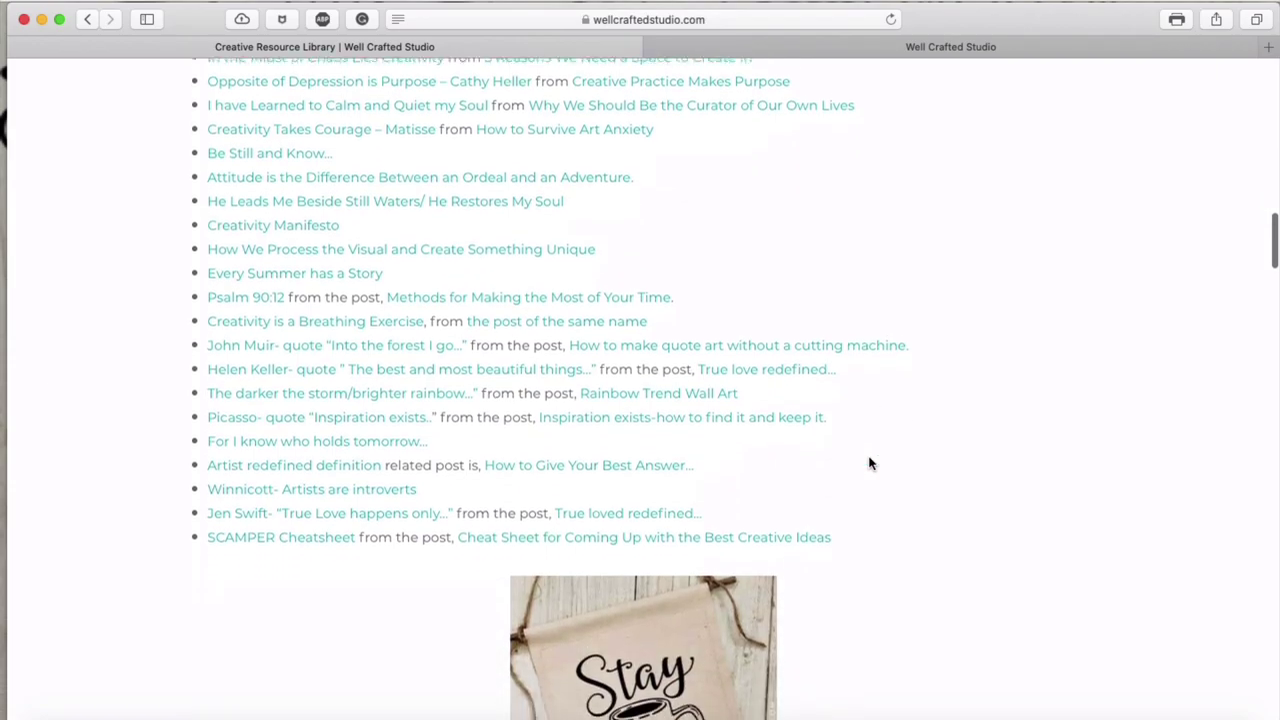
scroll(869, 463, "down", 10)
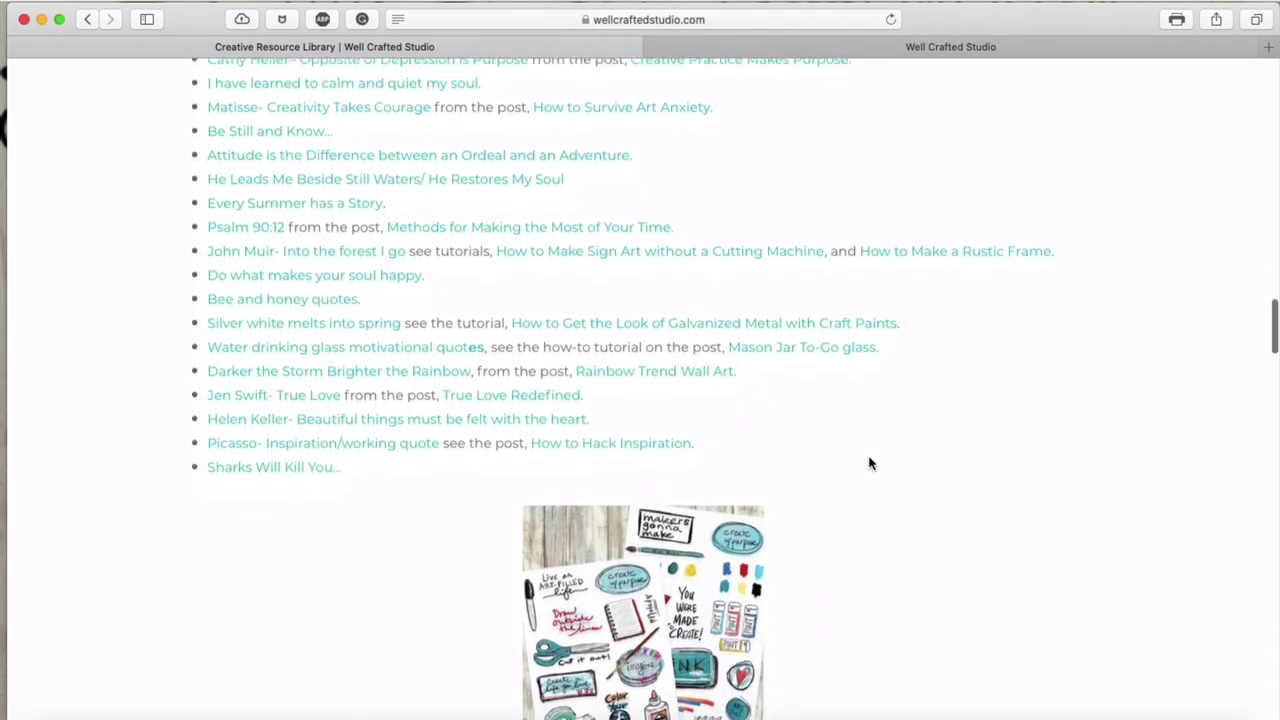
scroll(869, 463, "down", 10)
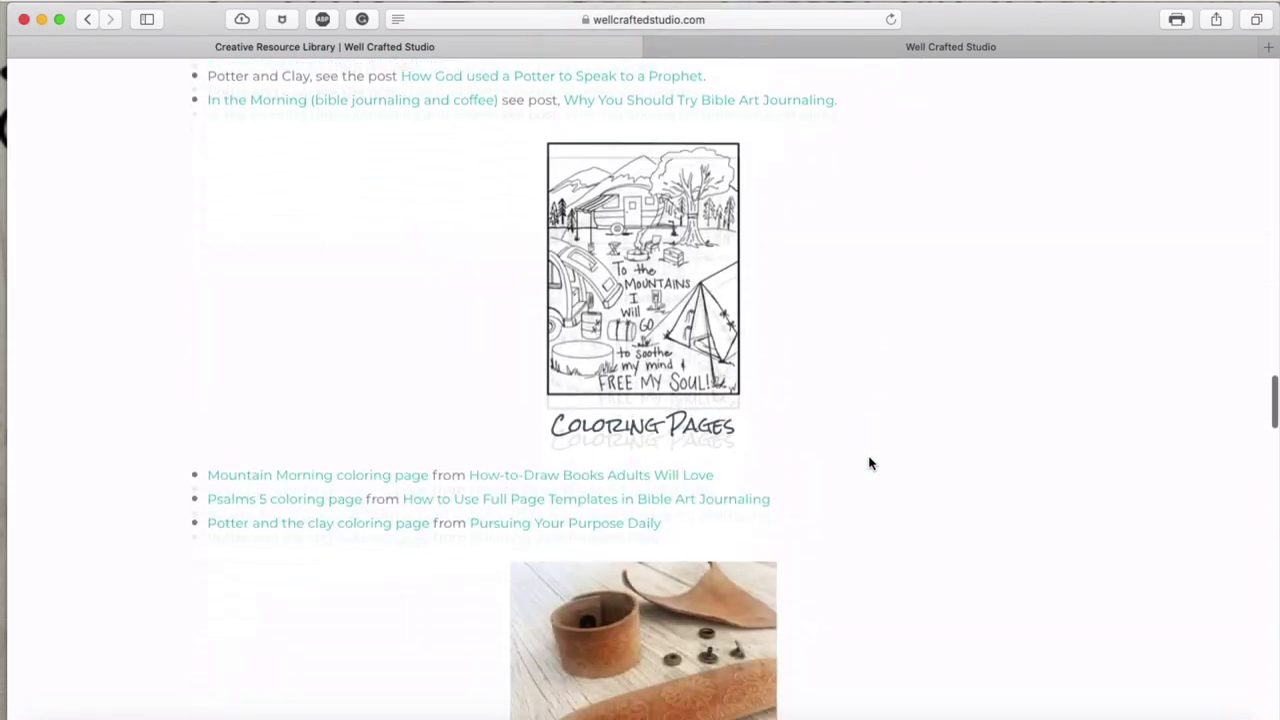
scroll(869, 463, "down", 4)
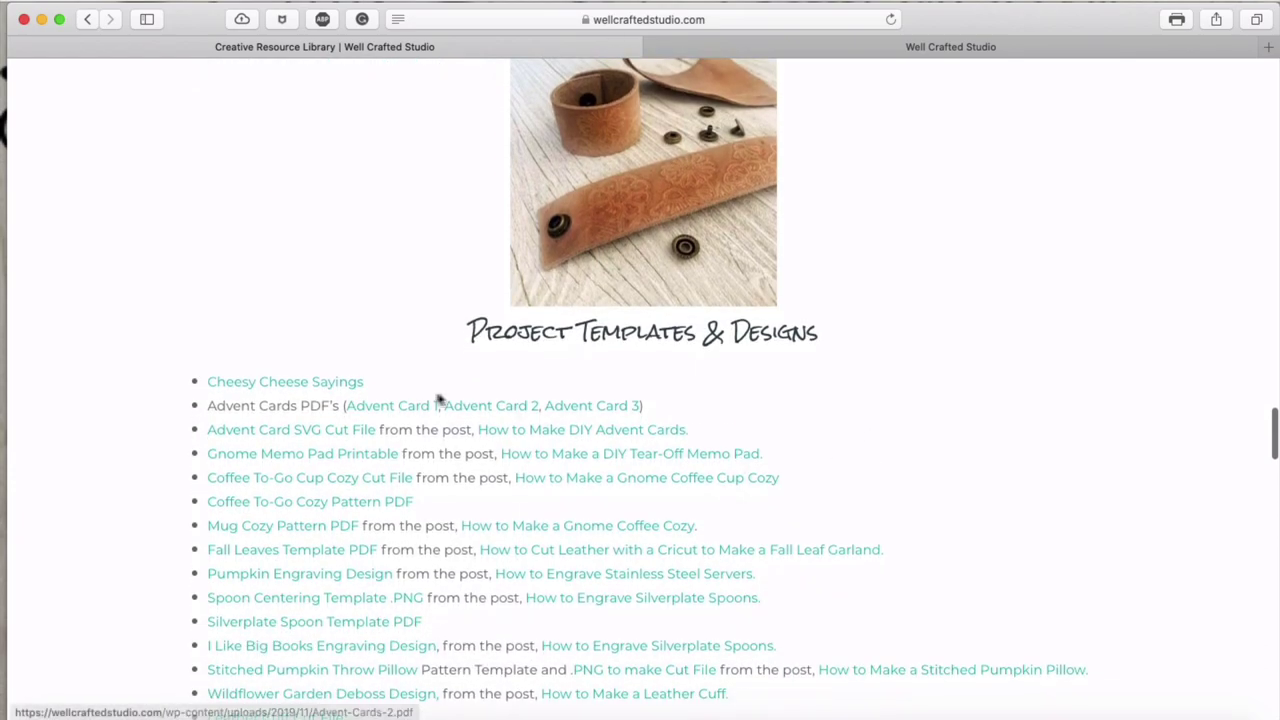
left_click(329, 384)
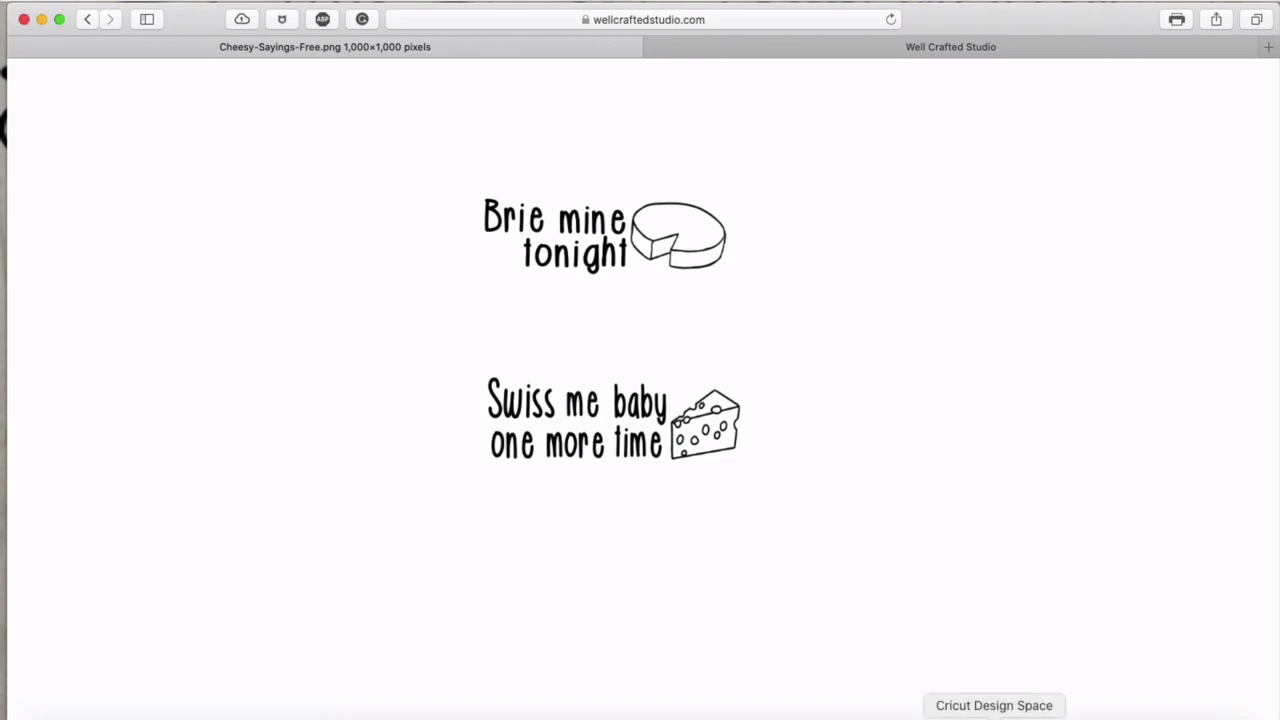
Switch to Cricut Design Space and upload the image file Cheesy Sayings Free.PNG from the Projects in Use folder.
left_click(994, 716)
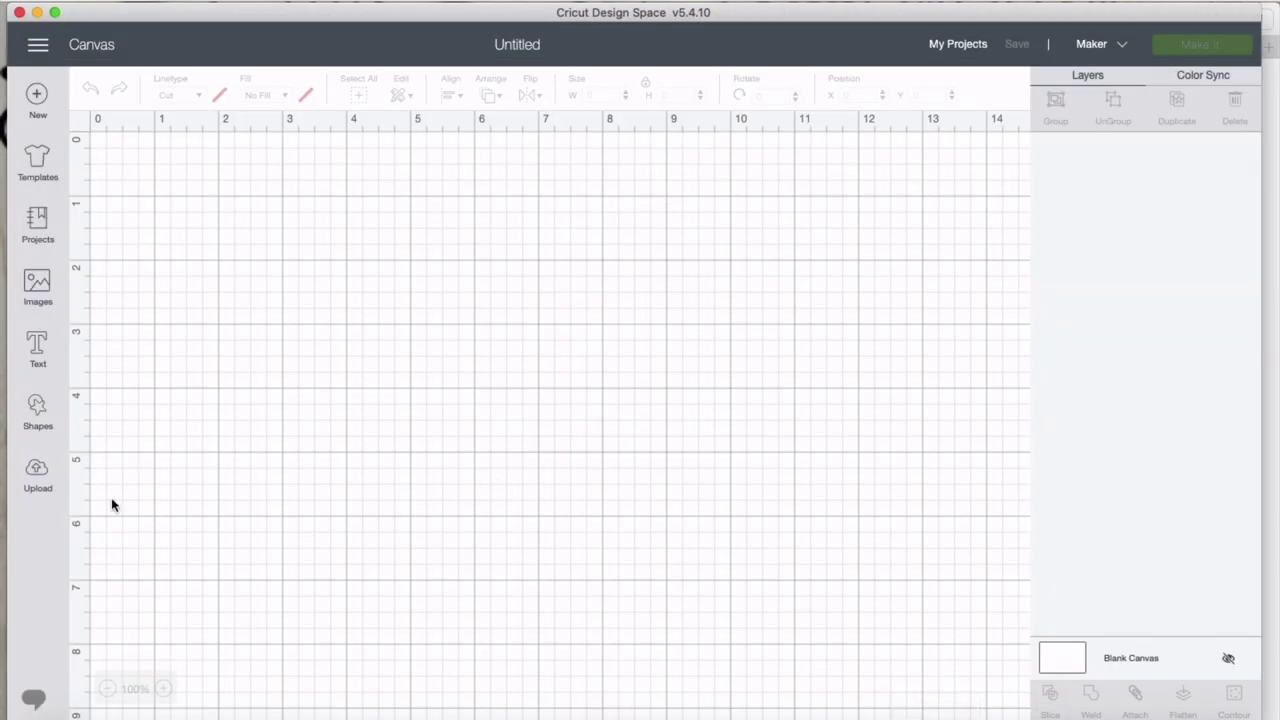
left_click(44, 475)
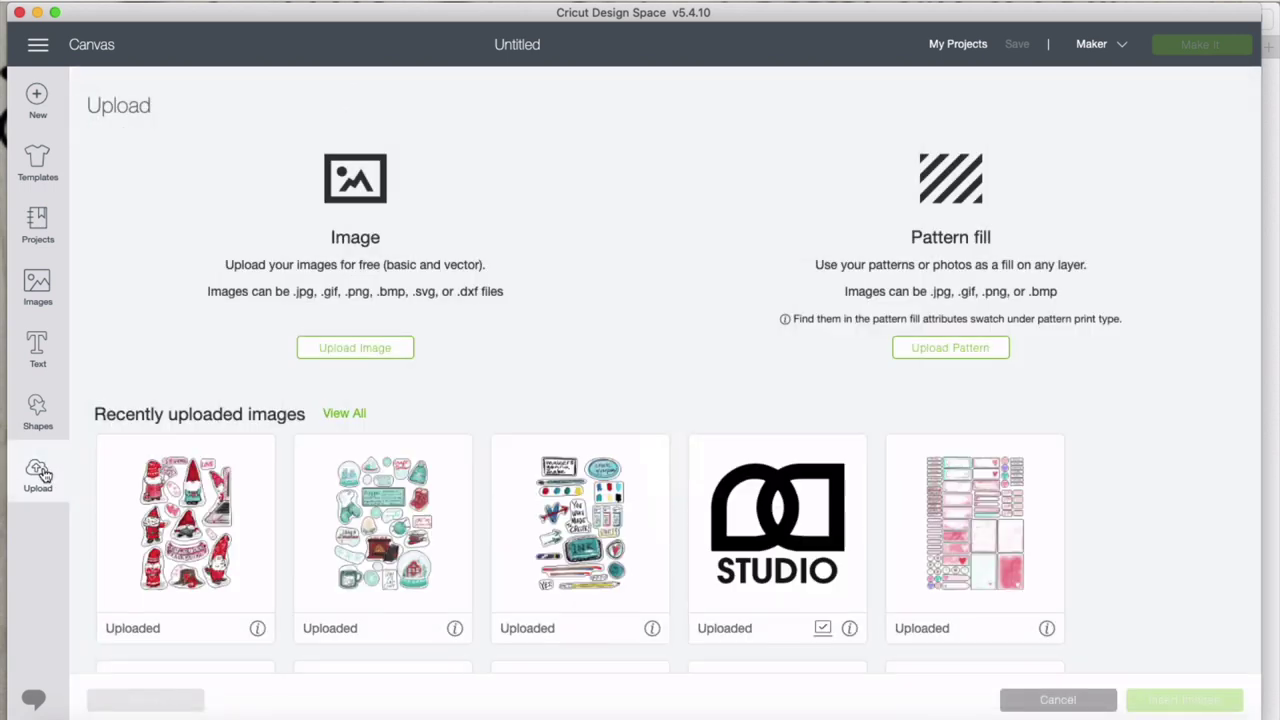
left_click(346, 349)
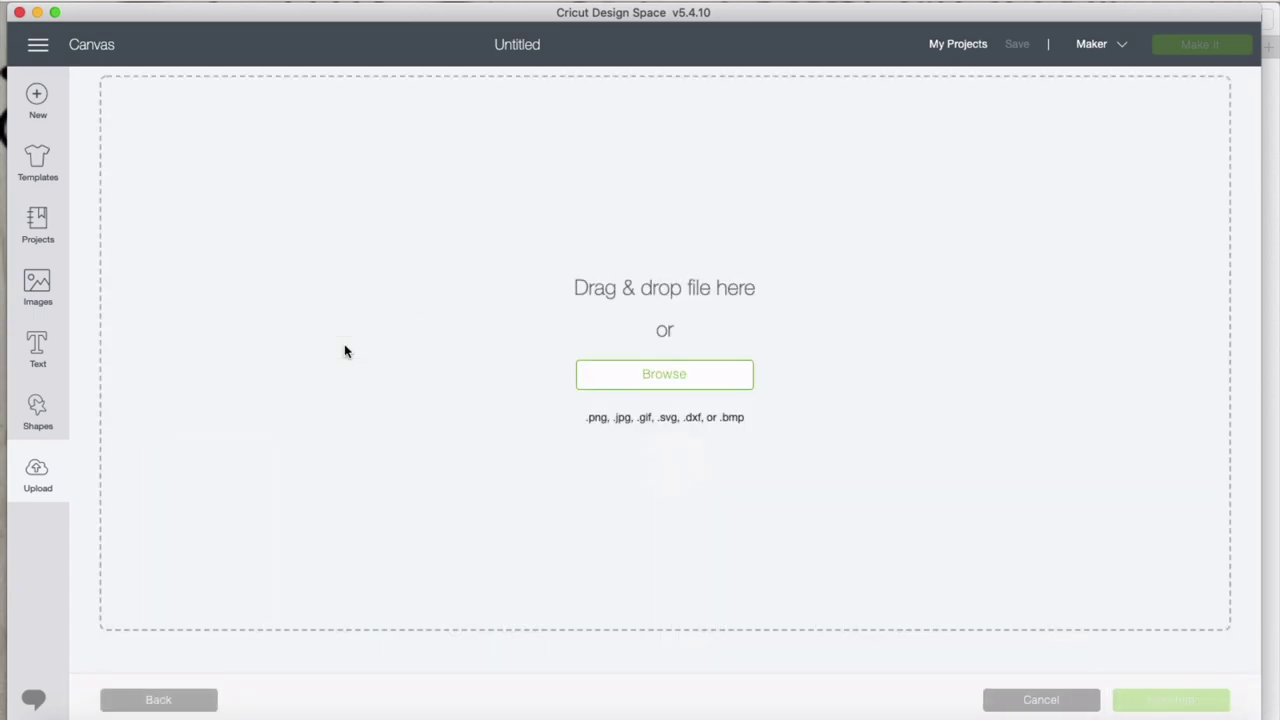
left_click(635, 378)
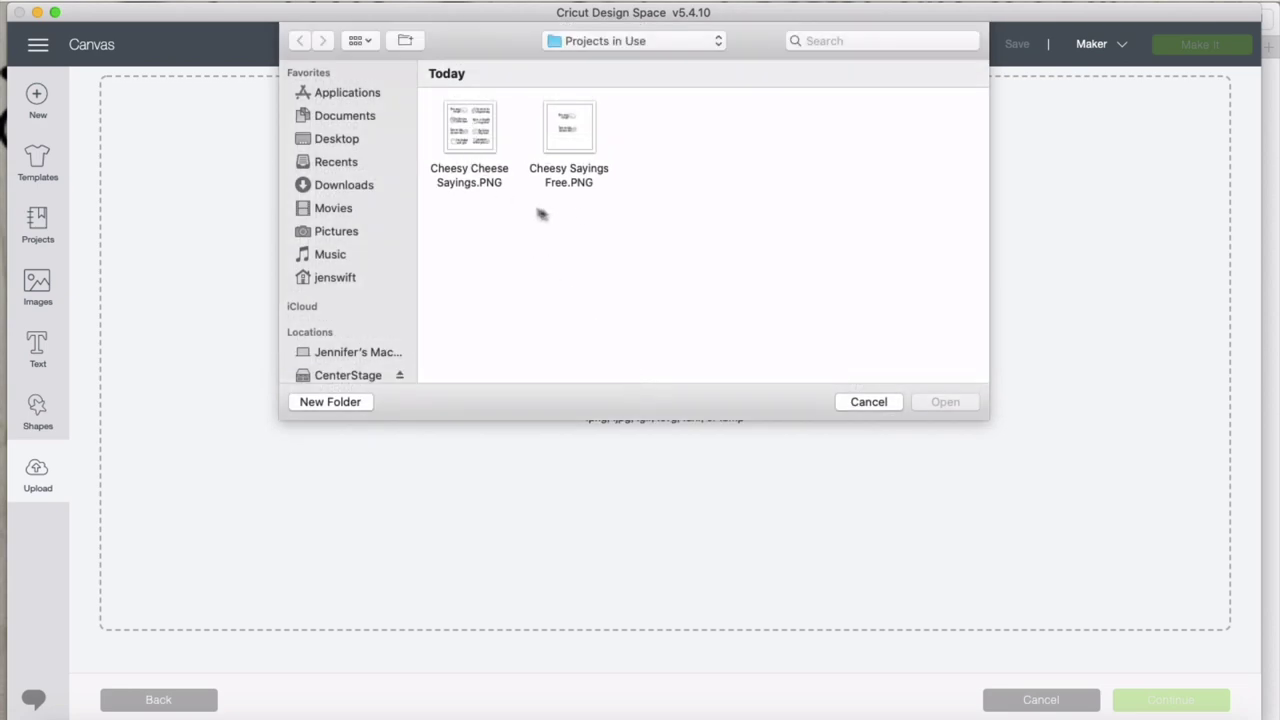
left_click(567, 133)
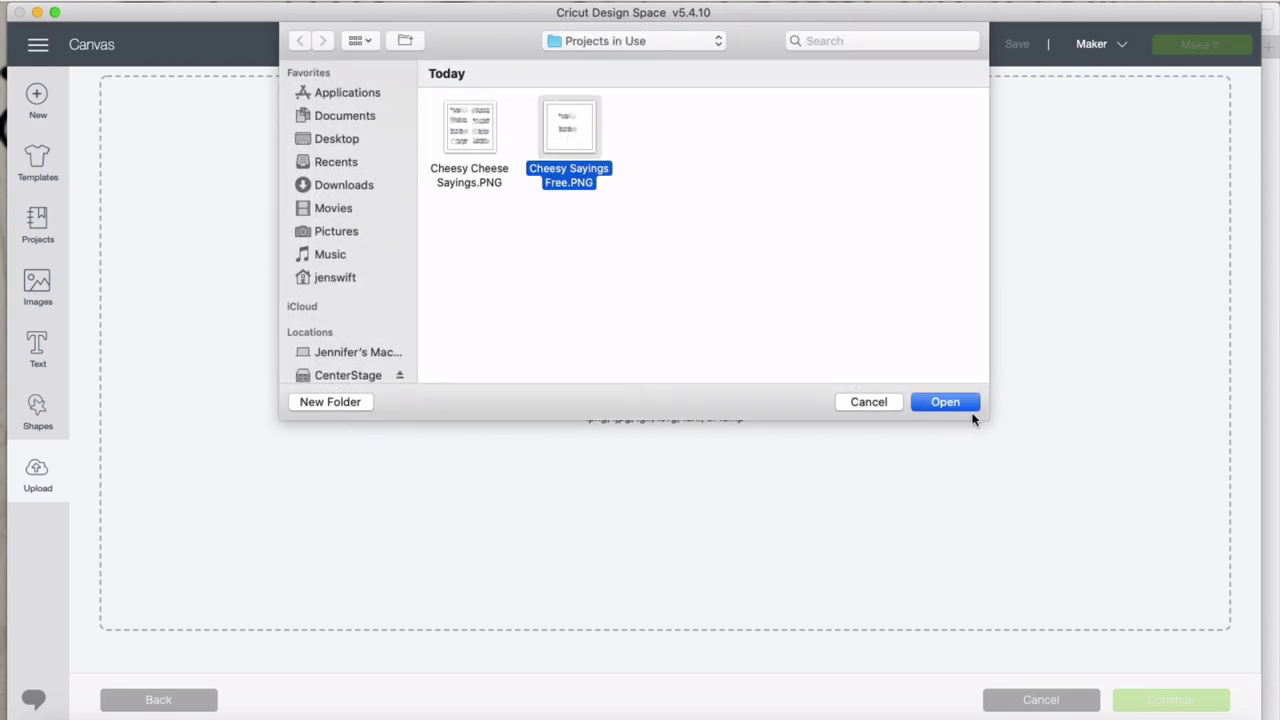
left_click(943, 400)
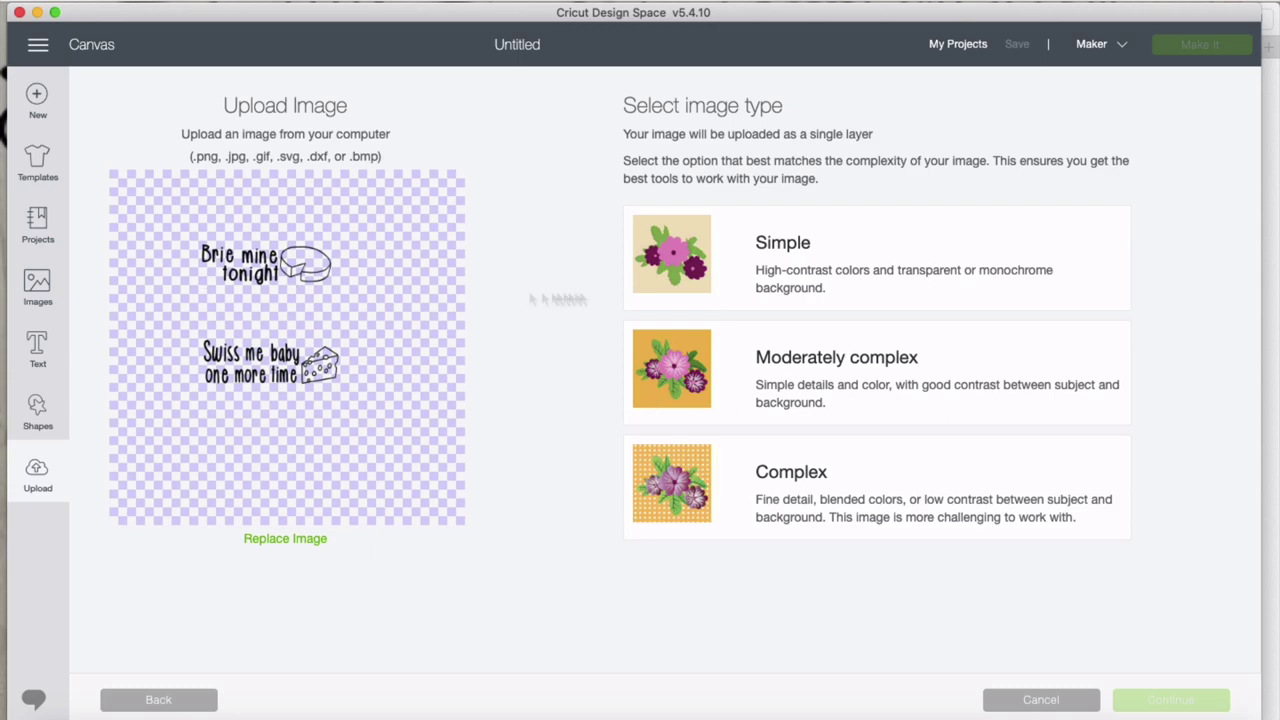
Set the image type to Moderately complex, keep the background as it is, and save the upload as a Cut image.
left_click(845, 371)
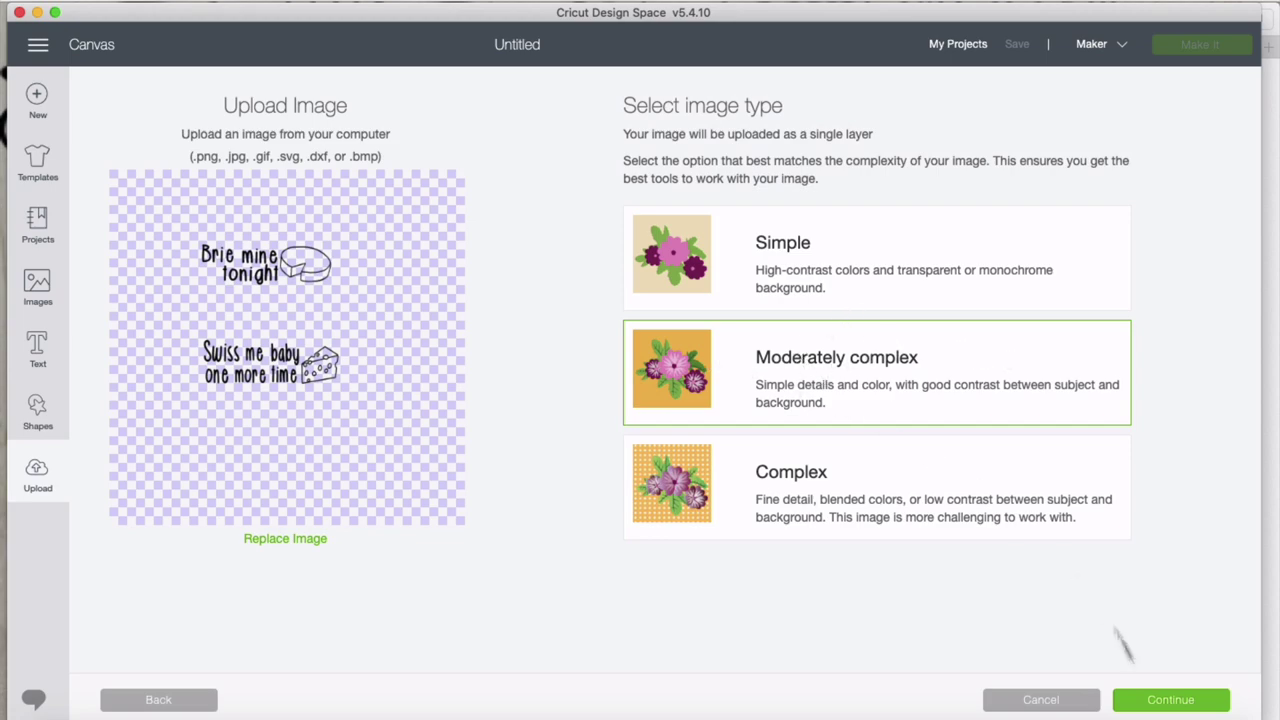
left_click(1172, 701)
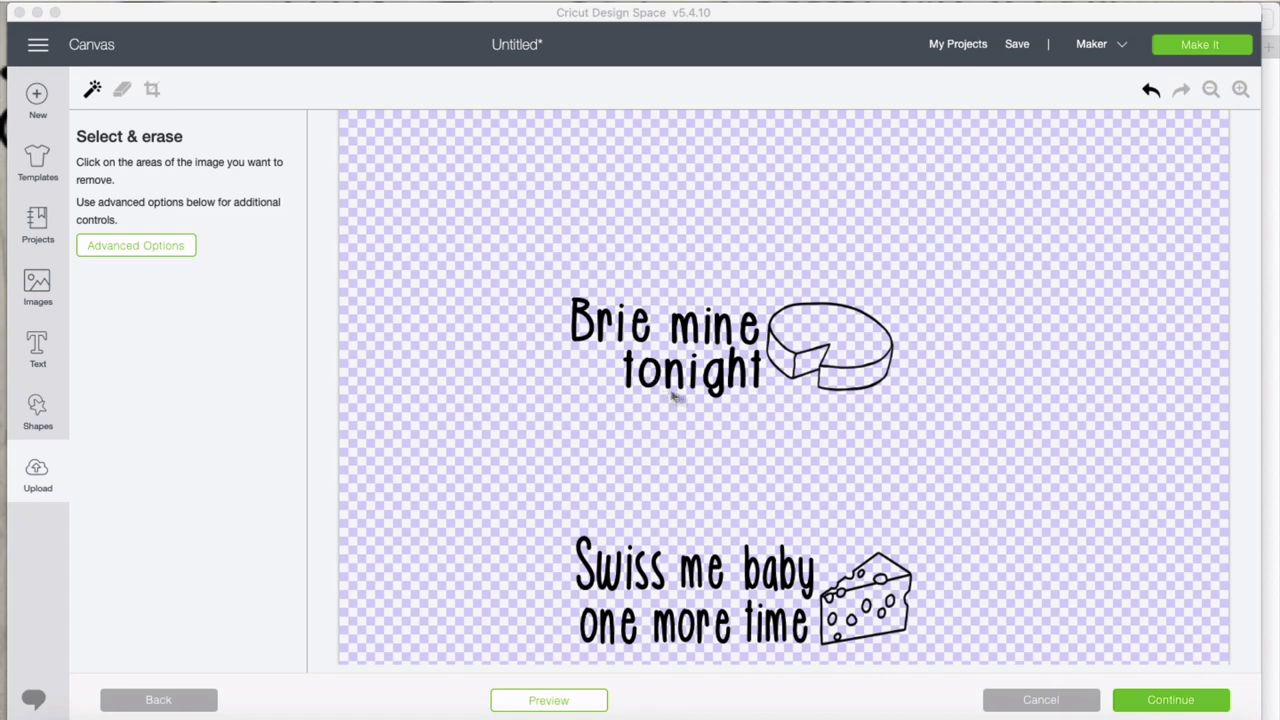
scroll(856, 465, "down", 2)
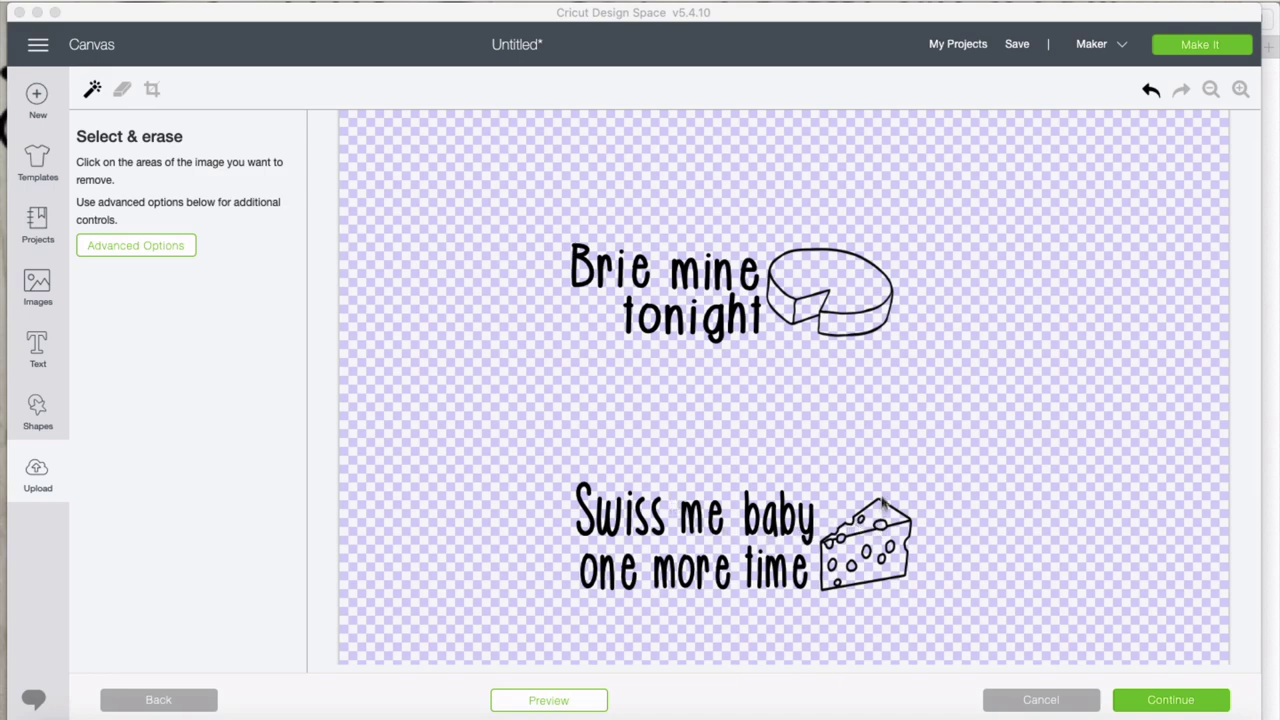
left_click(937, 437)
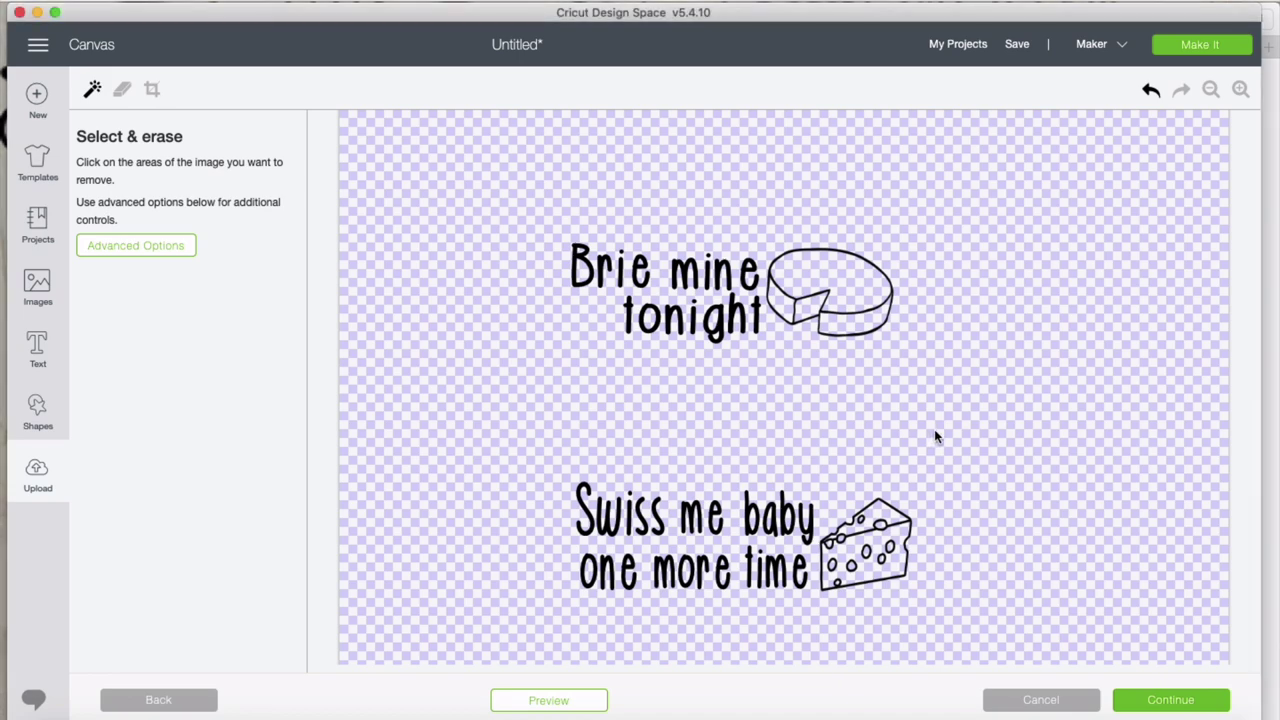
left_click(1161, 702)
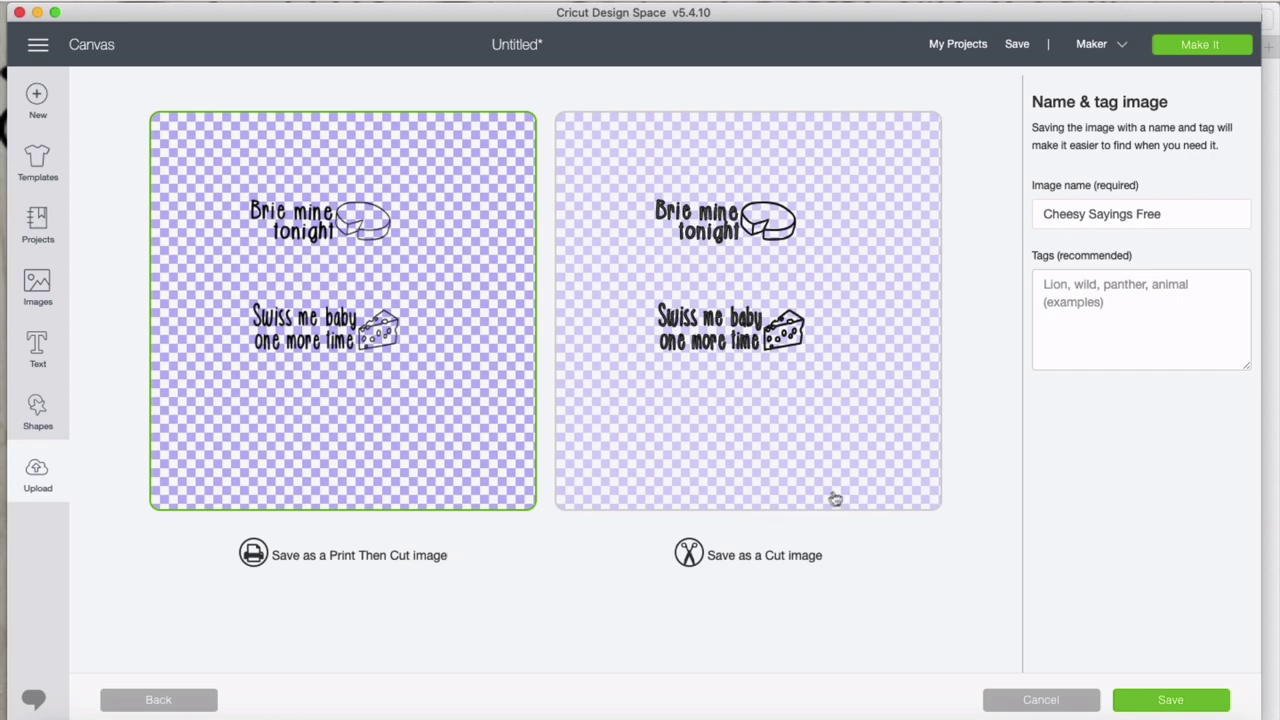
left_click(718, 350)
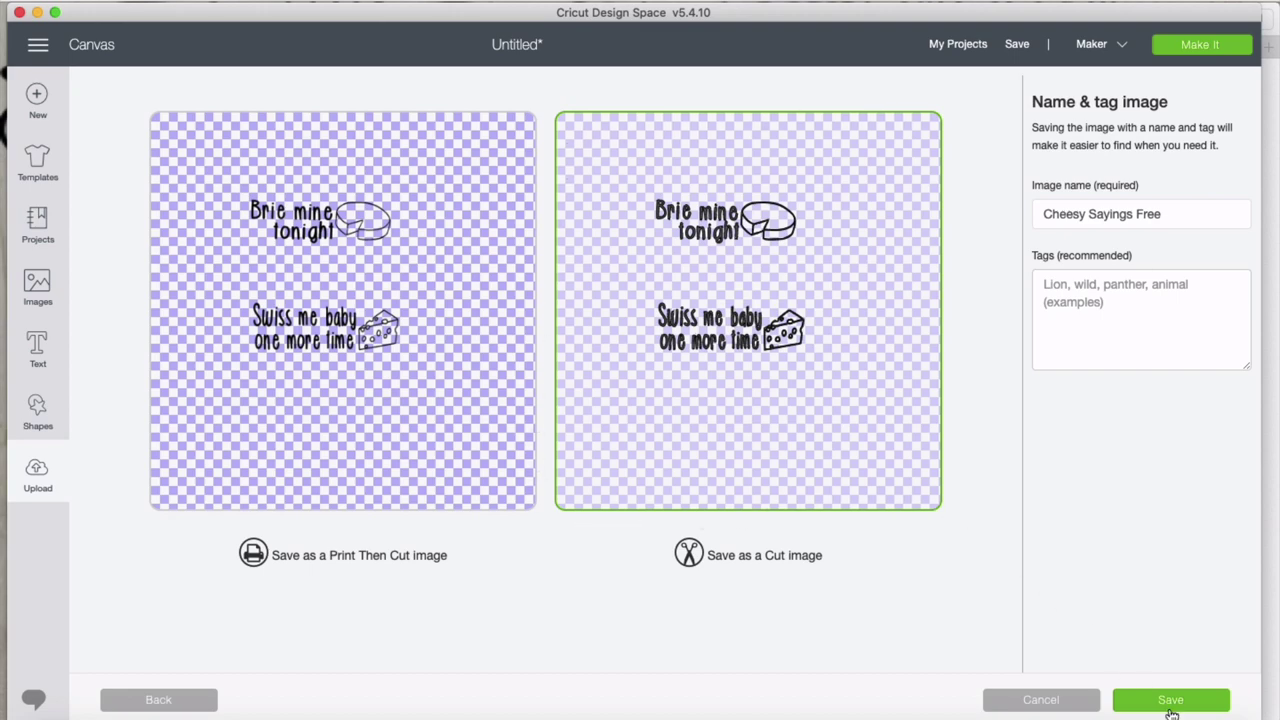
left_click(1150, 701)
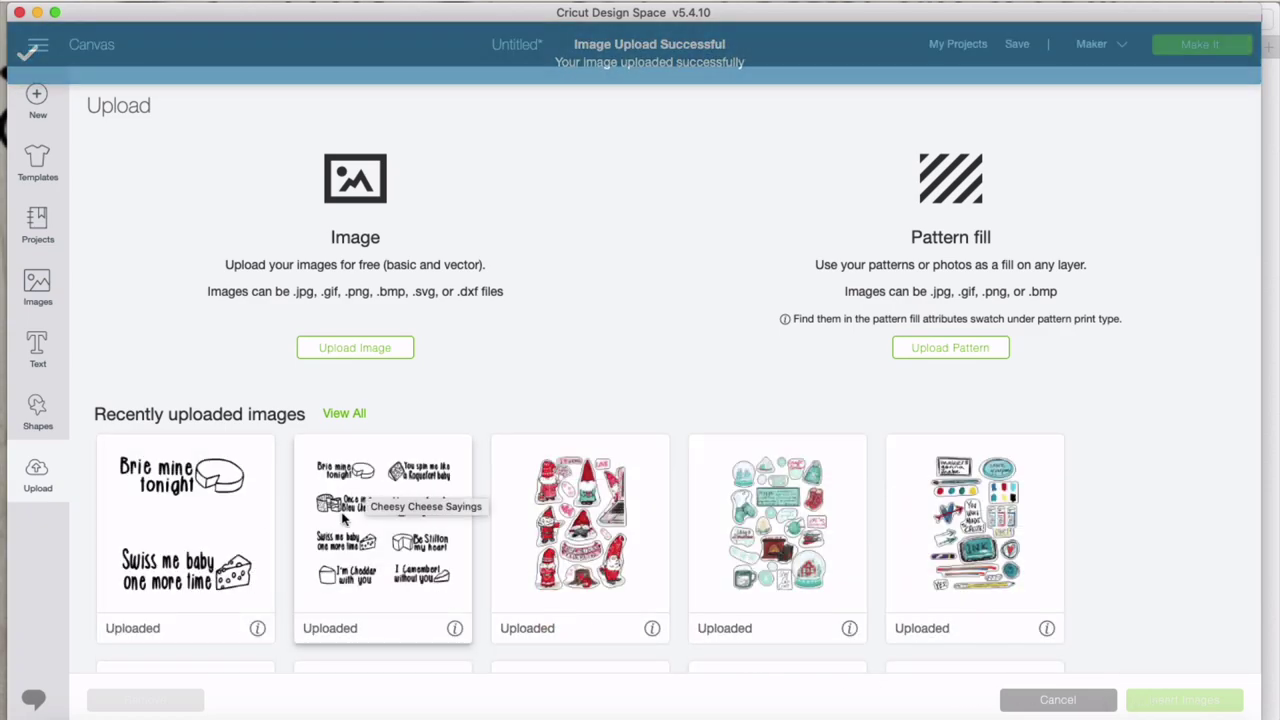
Insert the uploaded Cheesy Sayings Free image into the canvas and move it clear of the other sayings, to about X 11.2, Y 3.
left_click(210, 582)
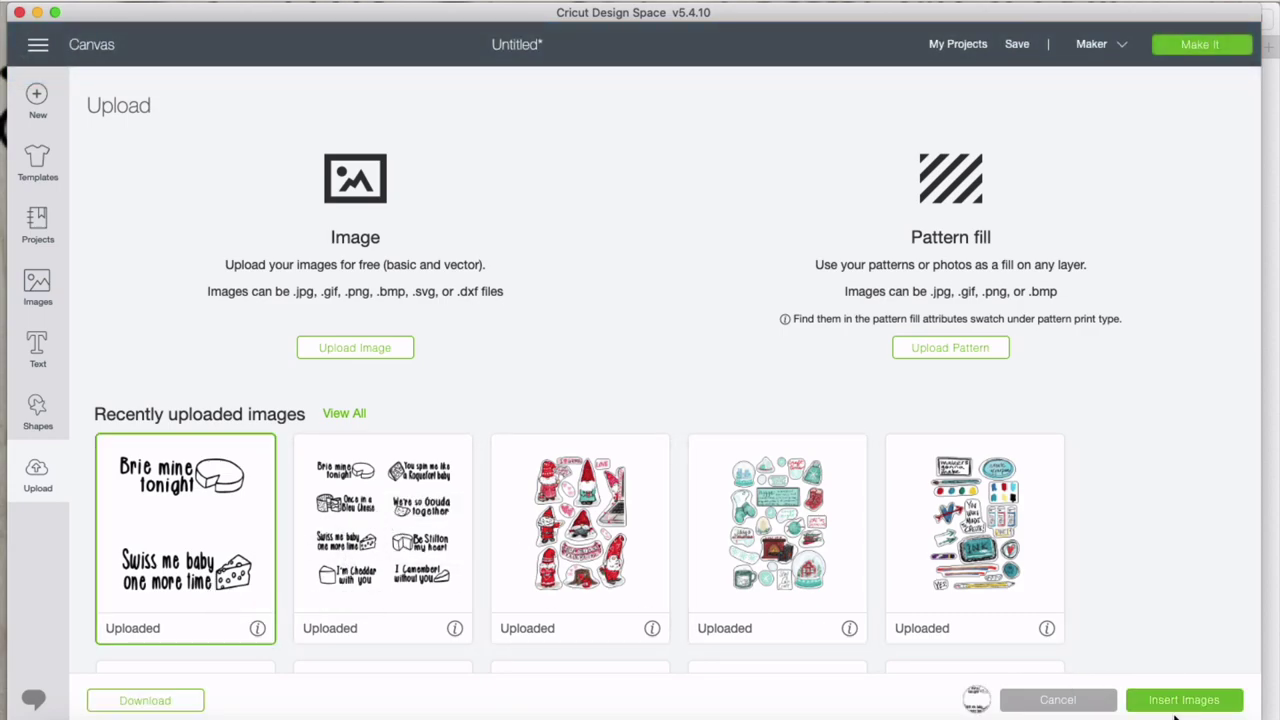
left_click(1182, 700)
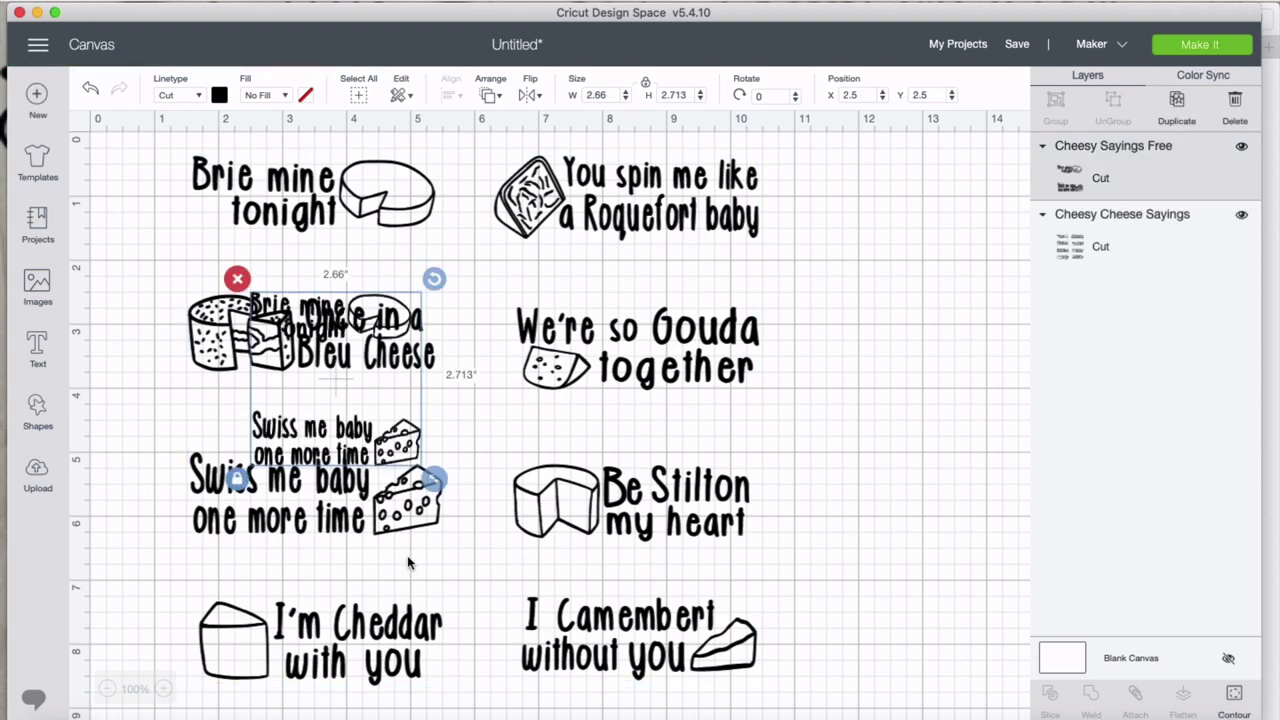
left_click_drag(341, 452, 898, 481)
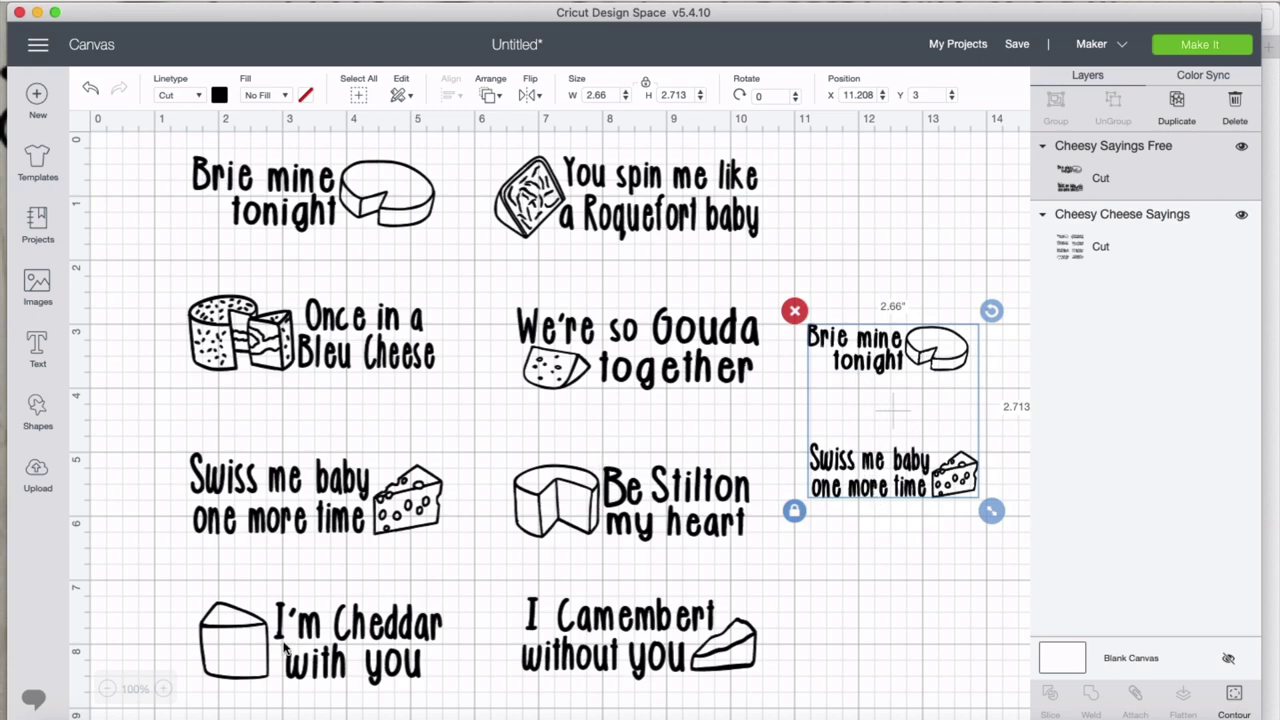
Delete the Cheesy Cheese Sayings image and move the two-saying image to about X 0.85, Y 0.83 on the canvas.
left_click(582, 376)
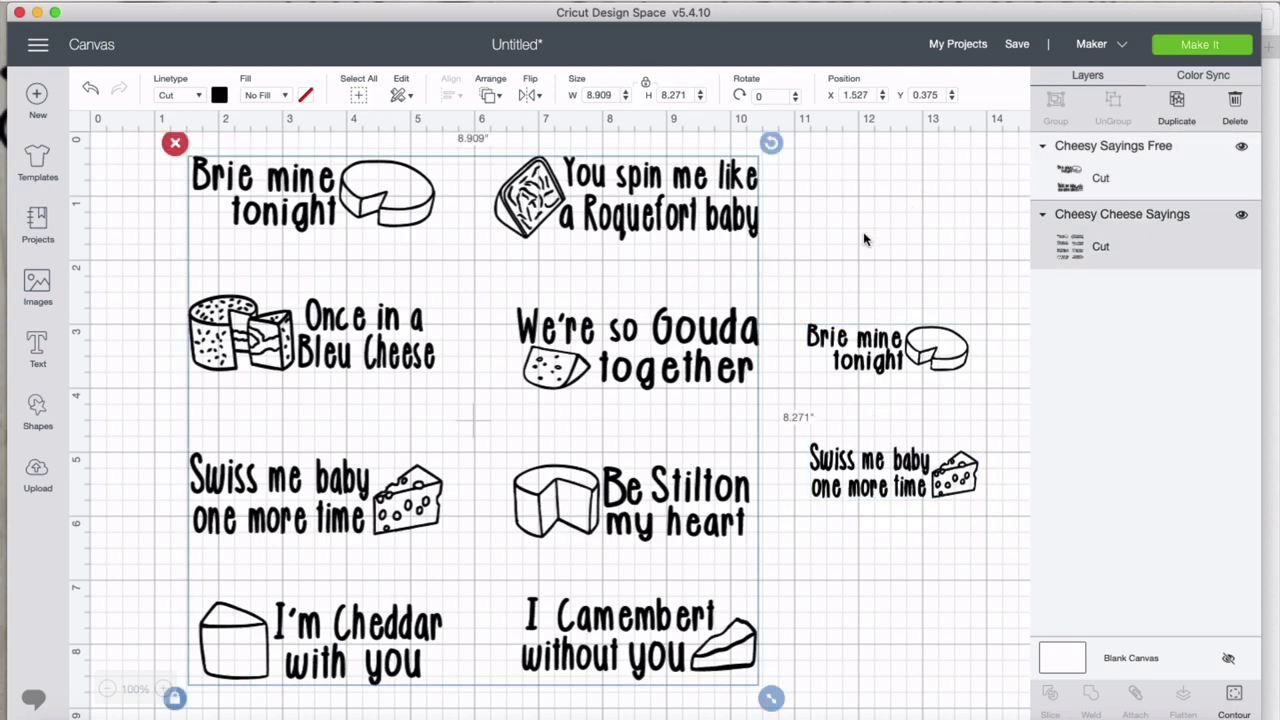
key("Delete")
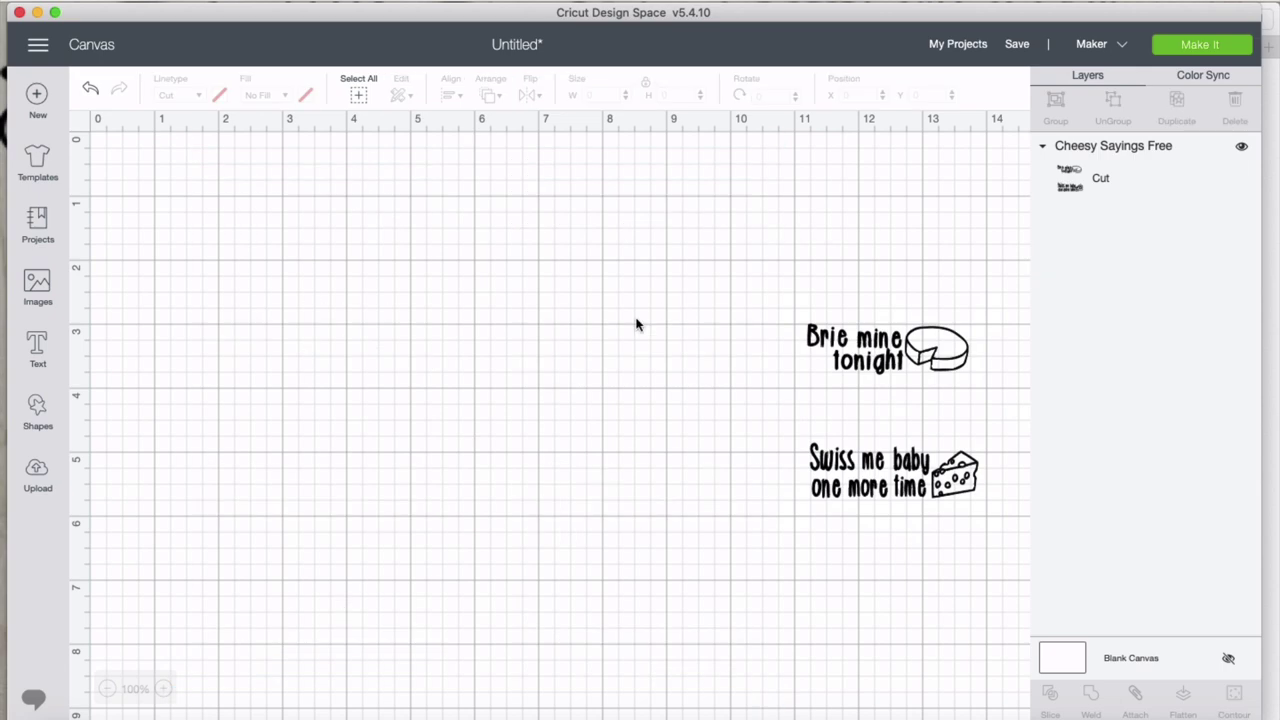
left_click_drag(840, 340, 188, 230)
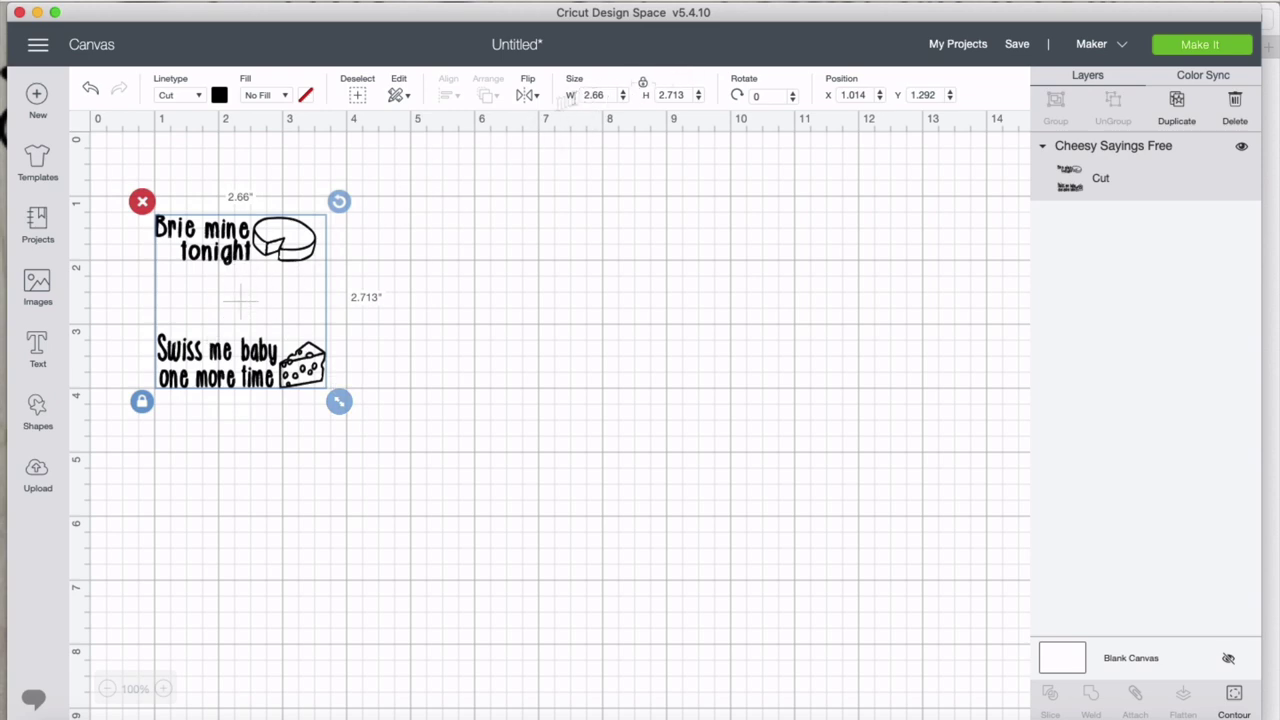
left_click_drag(220, 397, 209, 368)
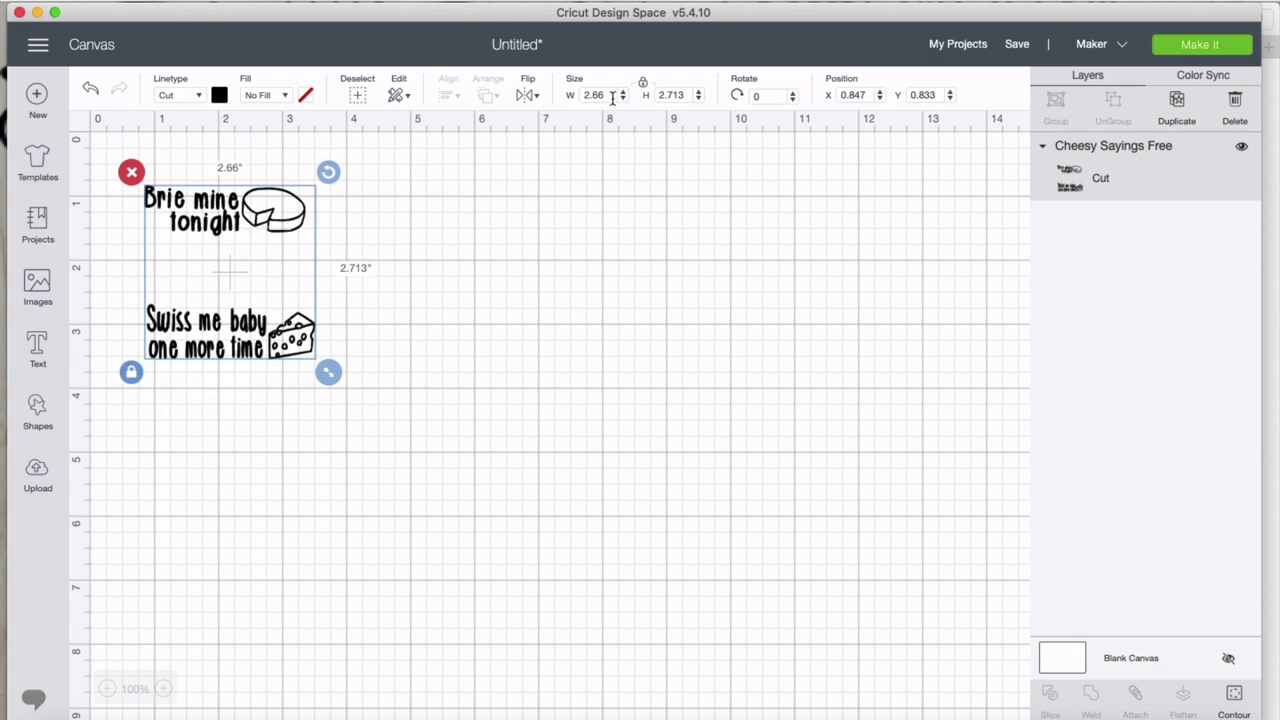
Add a square over the "Swiss me baby one more time" saying and enlarge it to about 3.26 inches.
left_click(36, 412)
left_click(109, 290)
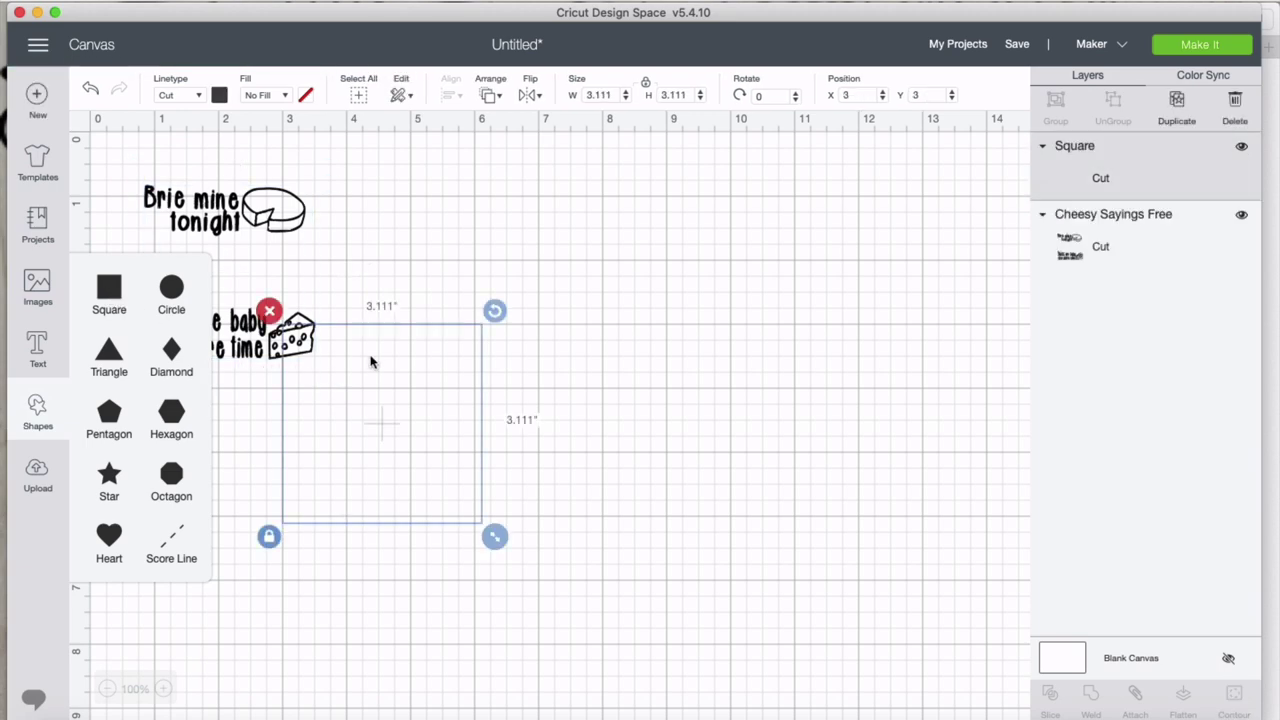
left_click_drag(409, 377, 247, 340)
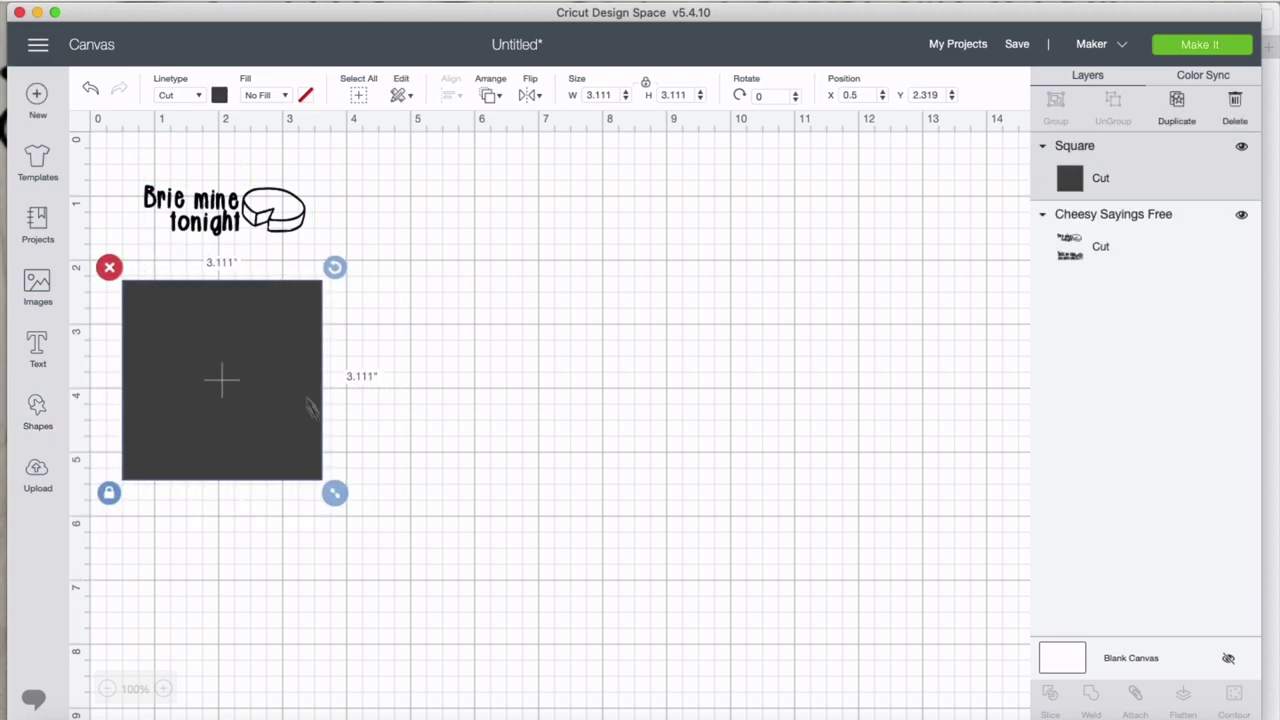
left_click_drag(336, 490, 346, 502)
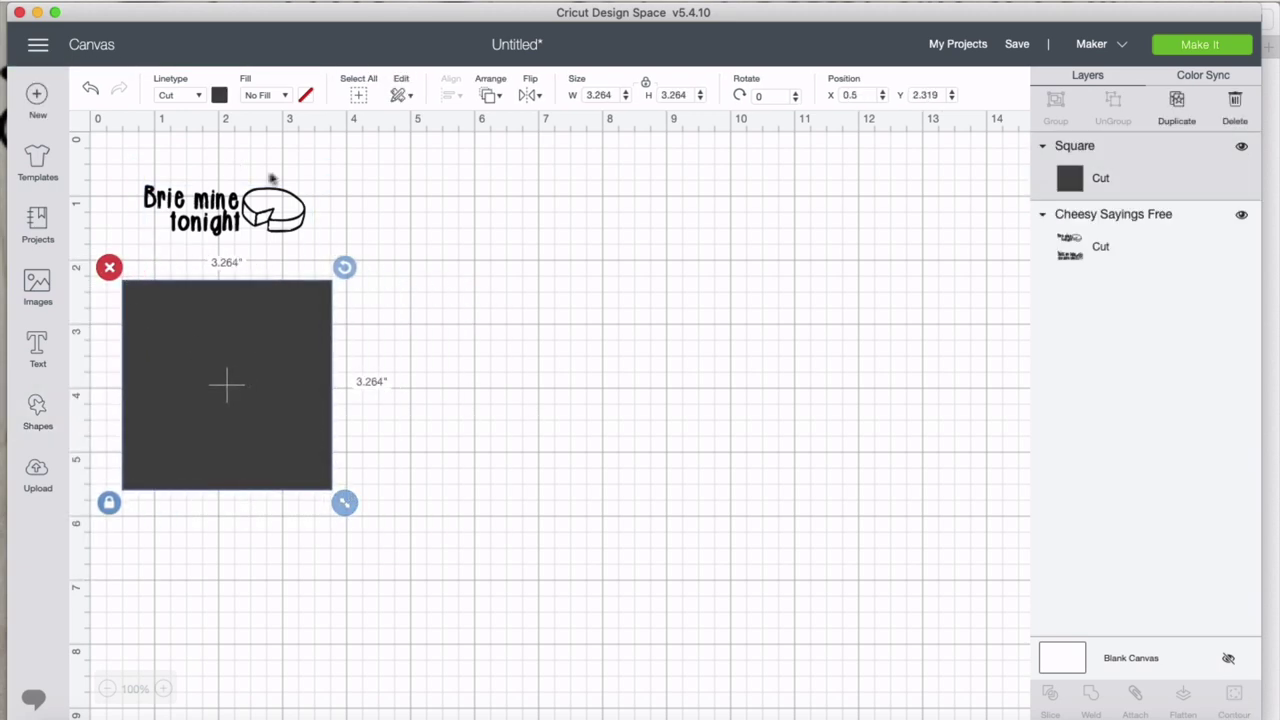
Slice the Cheesy Sayings Free image with the square covering its lower saying.
left_click(436, 462)
left_click_drag(395, 530, 115, 175)
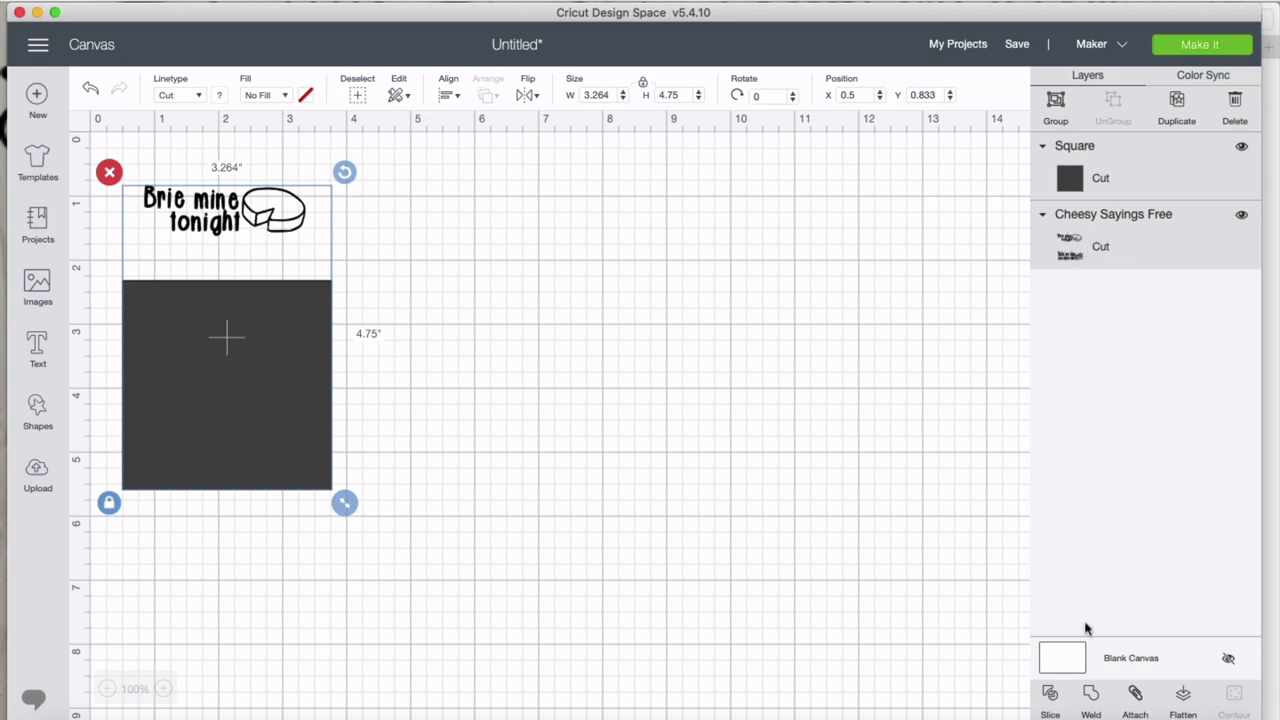
left_click(1049, 700)
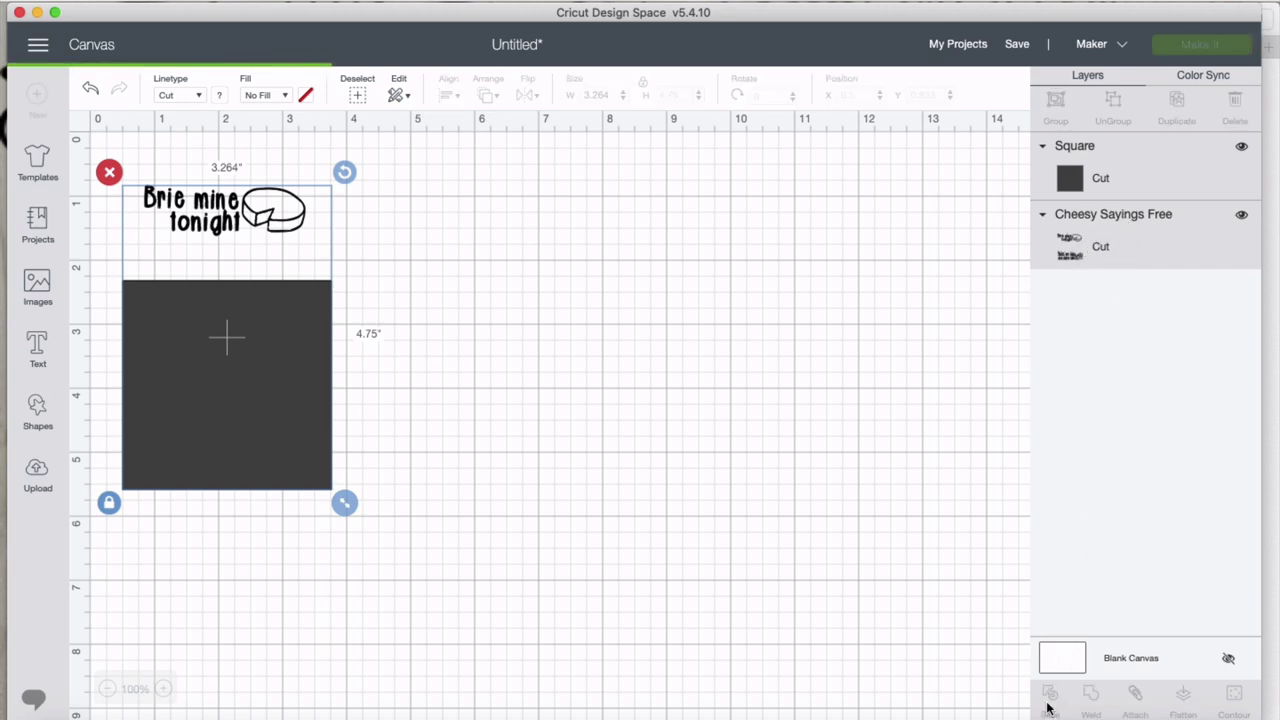
Move the sliced square and the extra "Swiss me baby one more time" copy off the original saying, and delete the square.
left_click_drag(268, 480, 594, 446)
left_click_drag(281, 363, 352, 468)
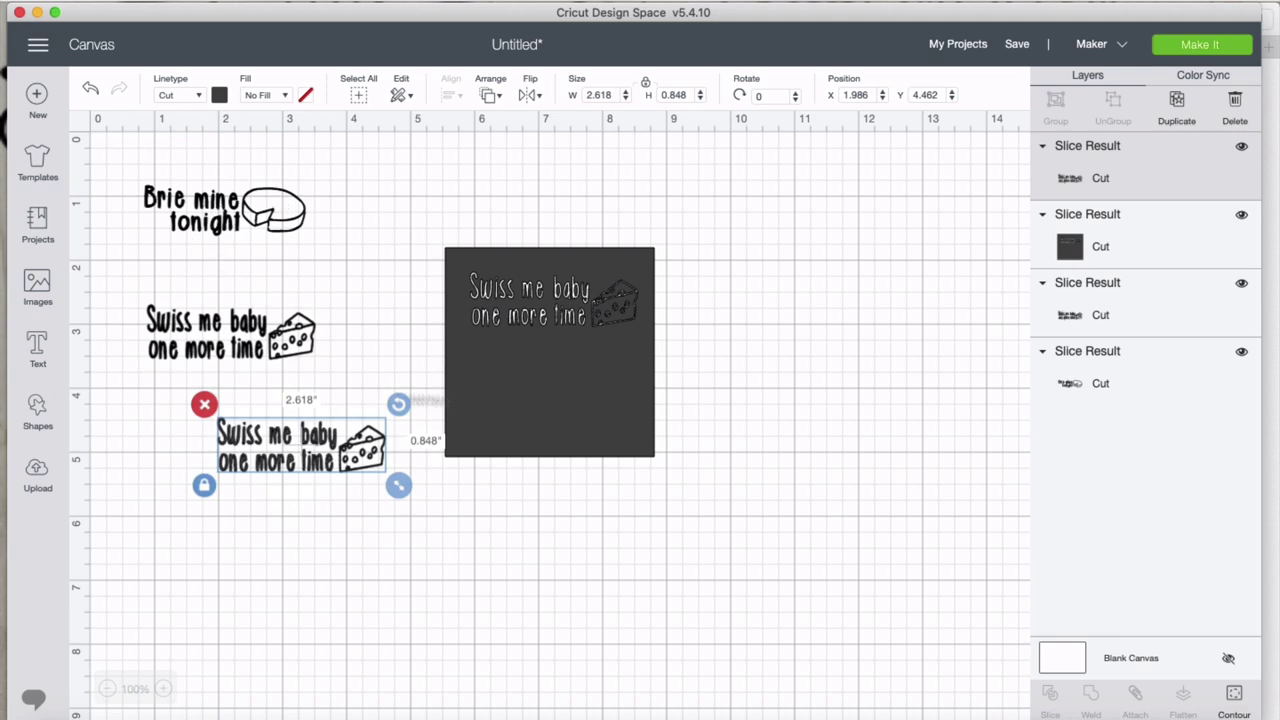
left_click_drag(513, 399, 598, 404)
key("Delete")
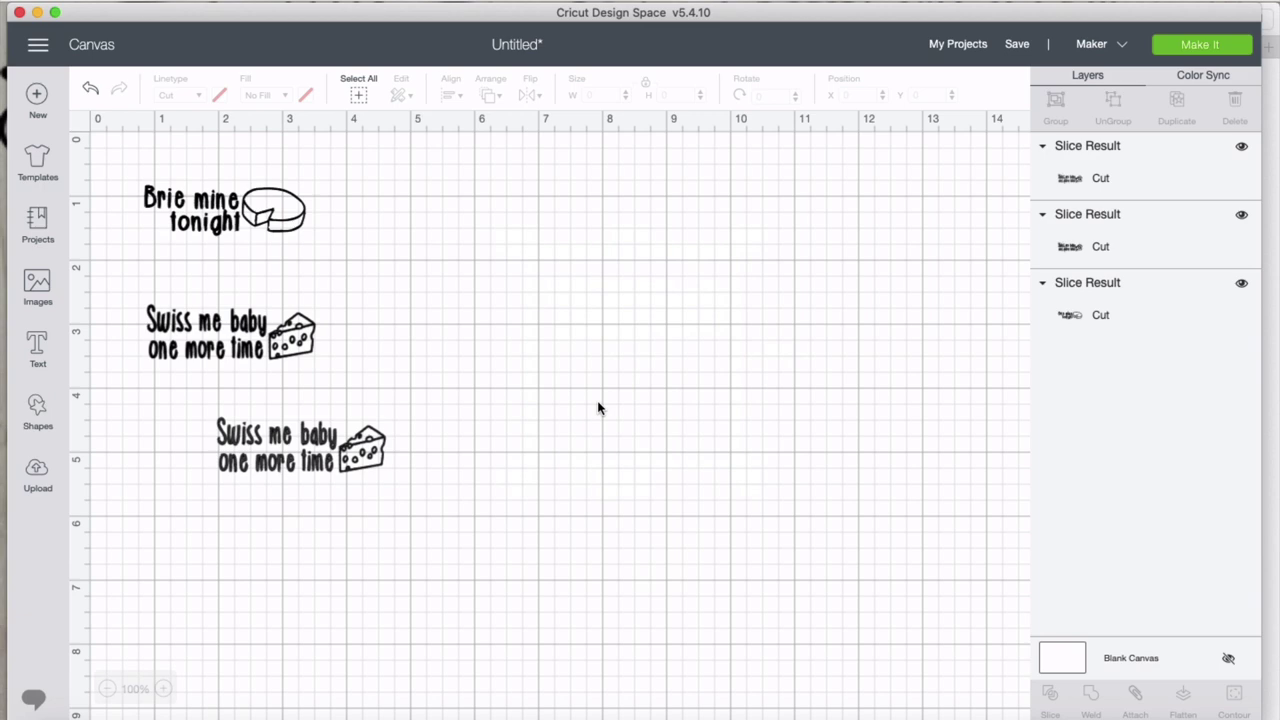
Move the two "Swiss me baby one more time" copies apart, side by side, and delete the extra one.
left_click(357, 468)
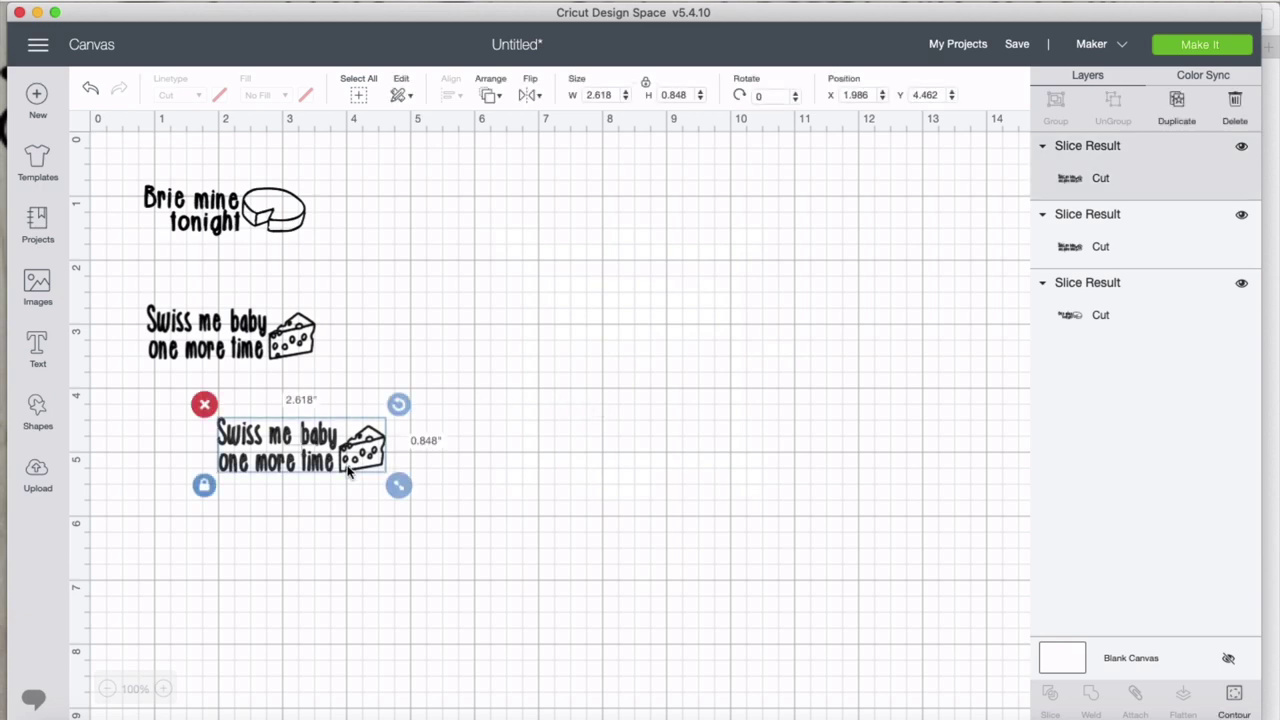
left_click(248, 330)
left_click_drag(248, 330, 477, 322)
left_click_drag(295, 443, 200, 338)
left_click(442, 308)
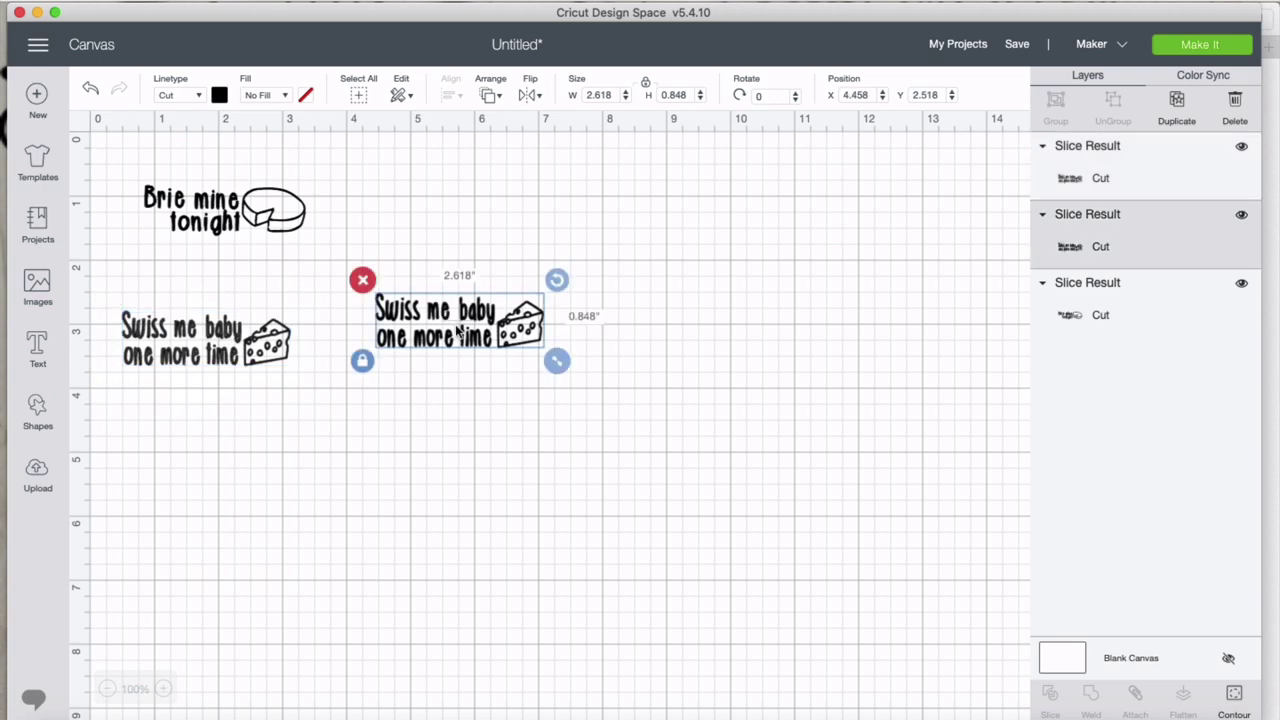
key("Delete")
Place "Brie mine tonight" at about X 1.01, Y 1.13 and "Swiss me baby one more time" beside it at about X 5.03, Y 1.1.
left_click_drag(222, 348, 423, 291)
left_click_drag(217, 213, 178, 291)
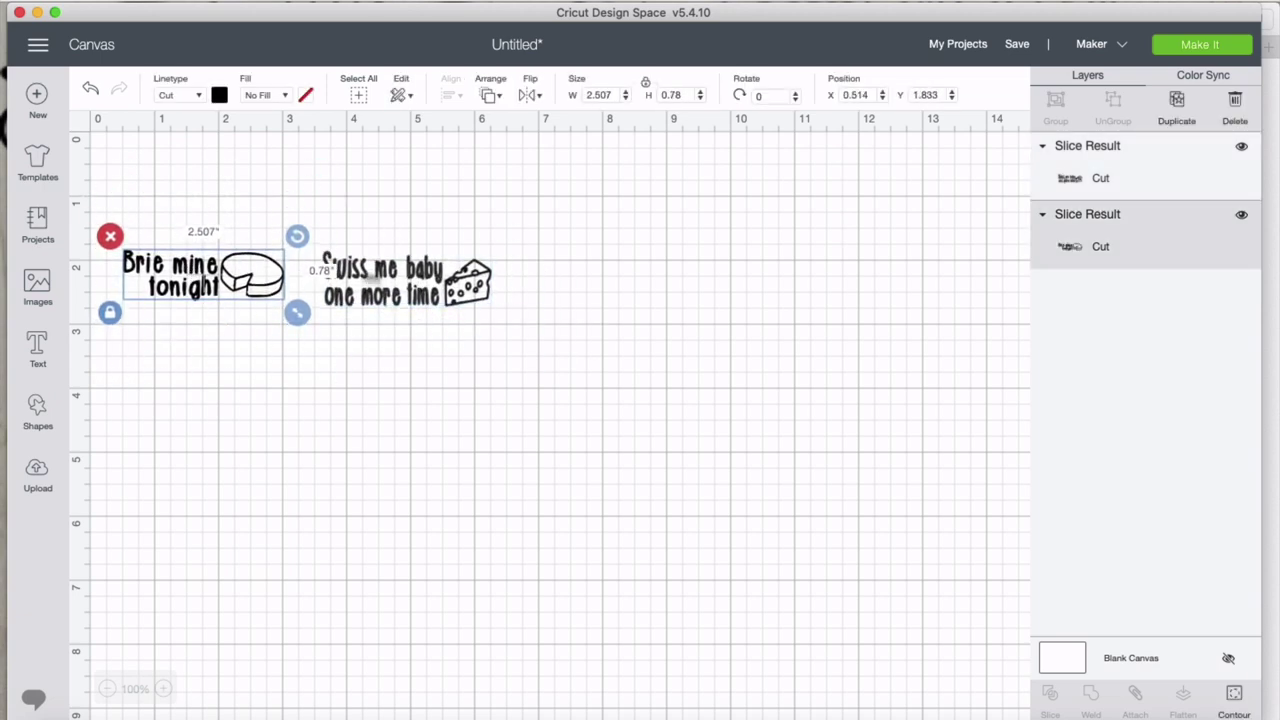
left_click_drag(398, 280, 462, 222)
left_click_drag(180, 278, 186, 255)
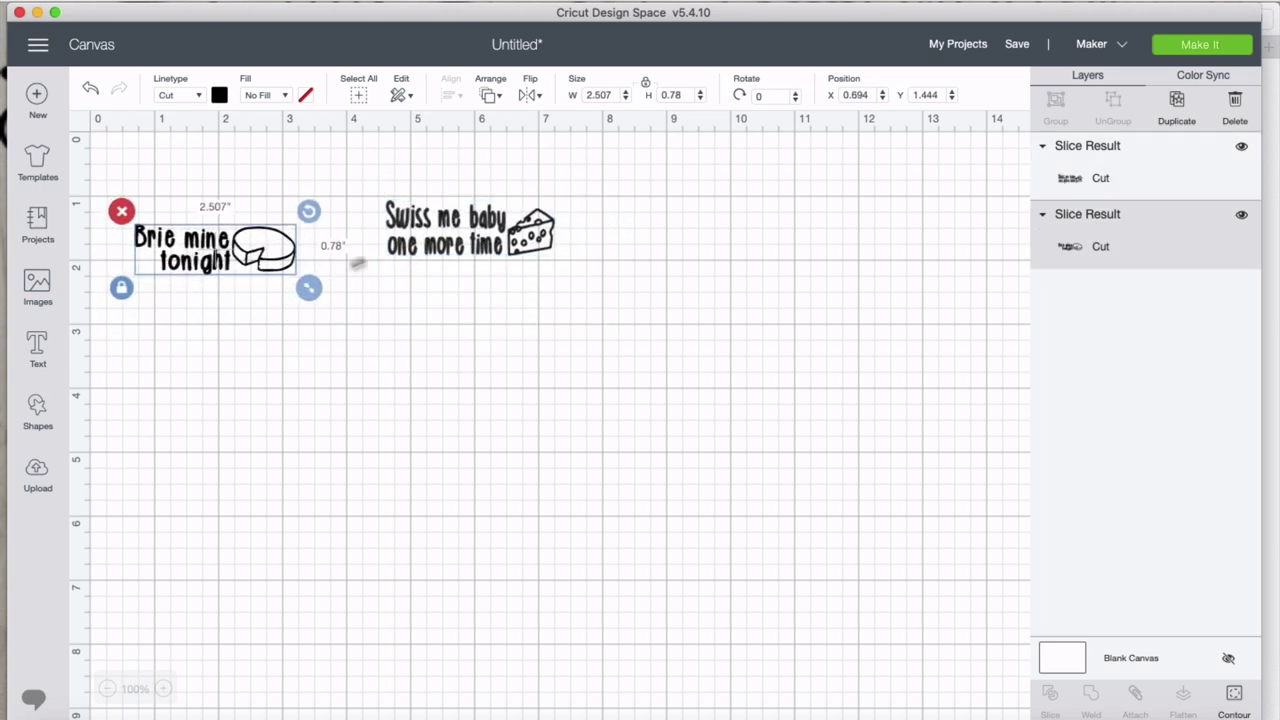
left_click(445, 266)
left_click_drag(449, 258, 485, 252)
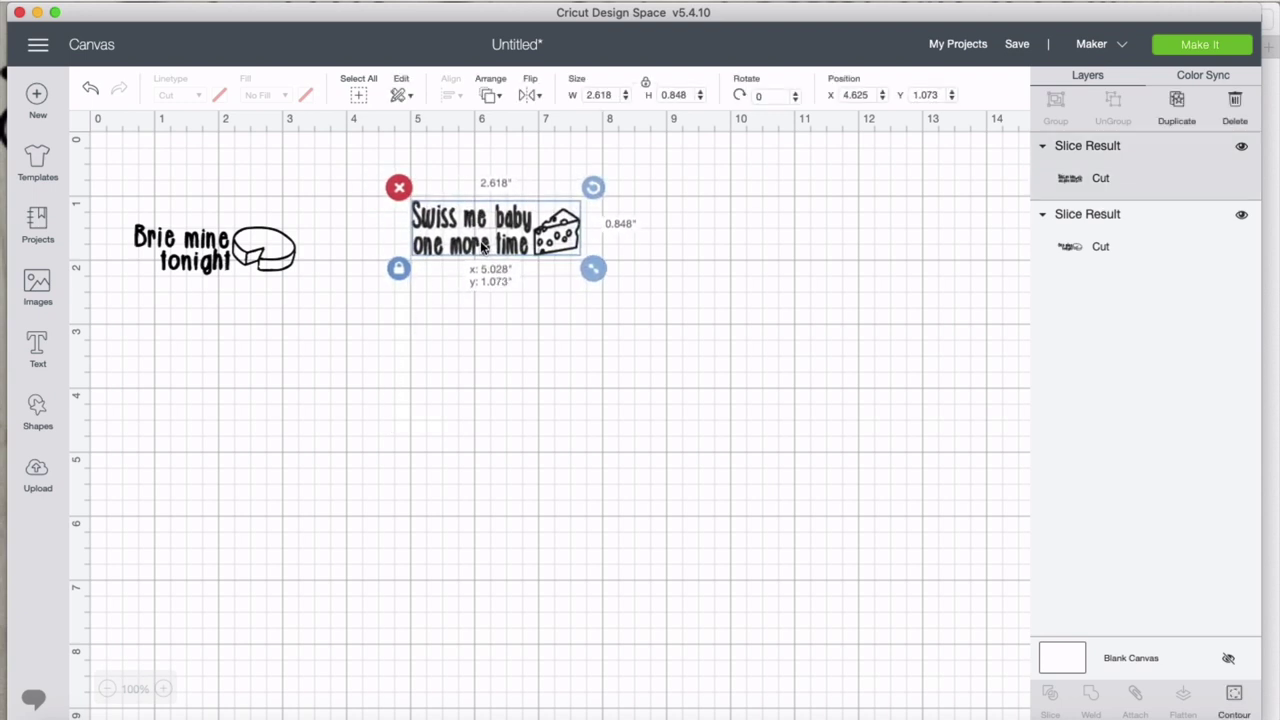
left_click(177, 260)
left_click_drag(177, 258, 197, 241)
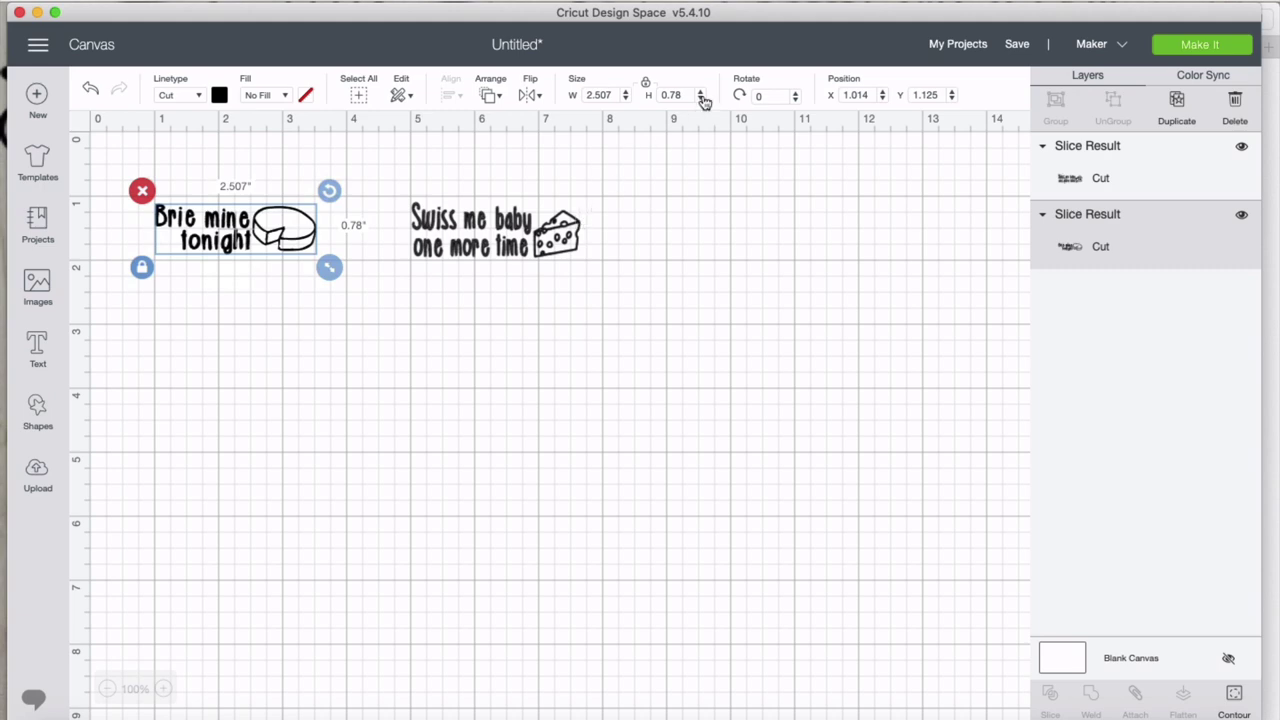
Set the width of both the "Swiss me baby one more time" and "Brie mine tonight" sayings to 1.6 inches.
left_click(210, 278)
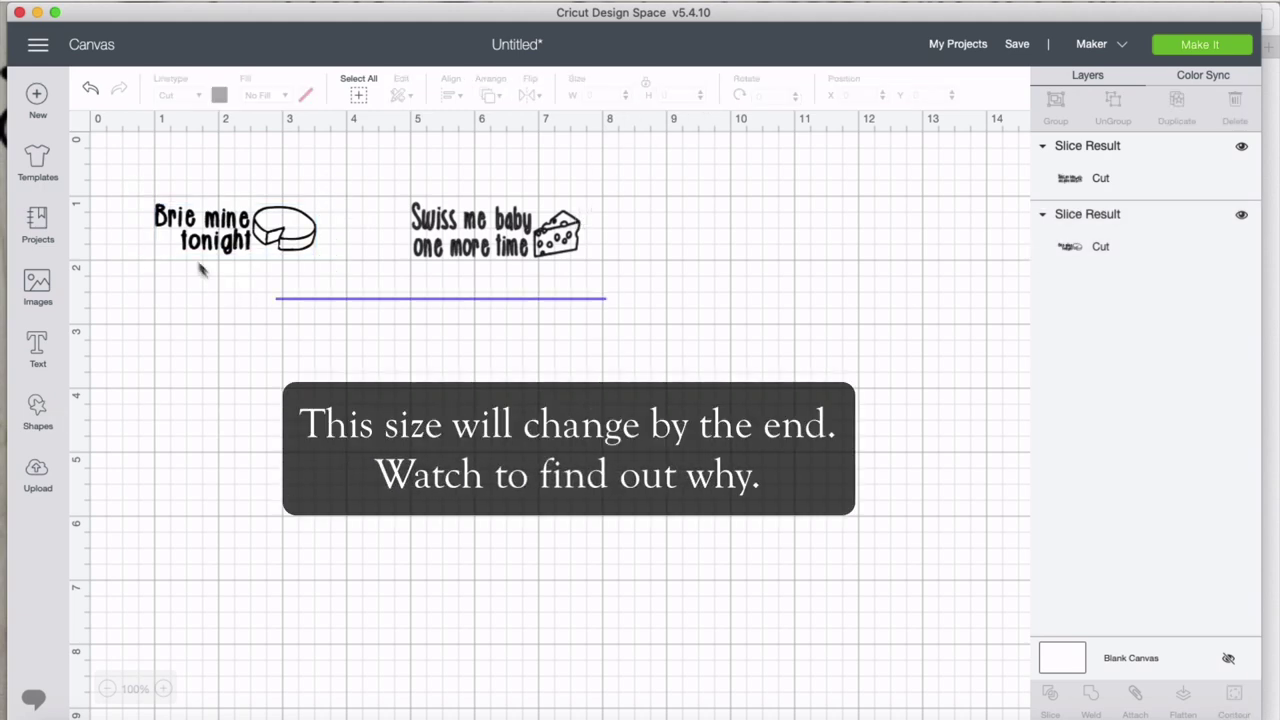
key("super+a")
left_click(643, 257)
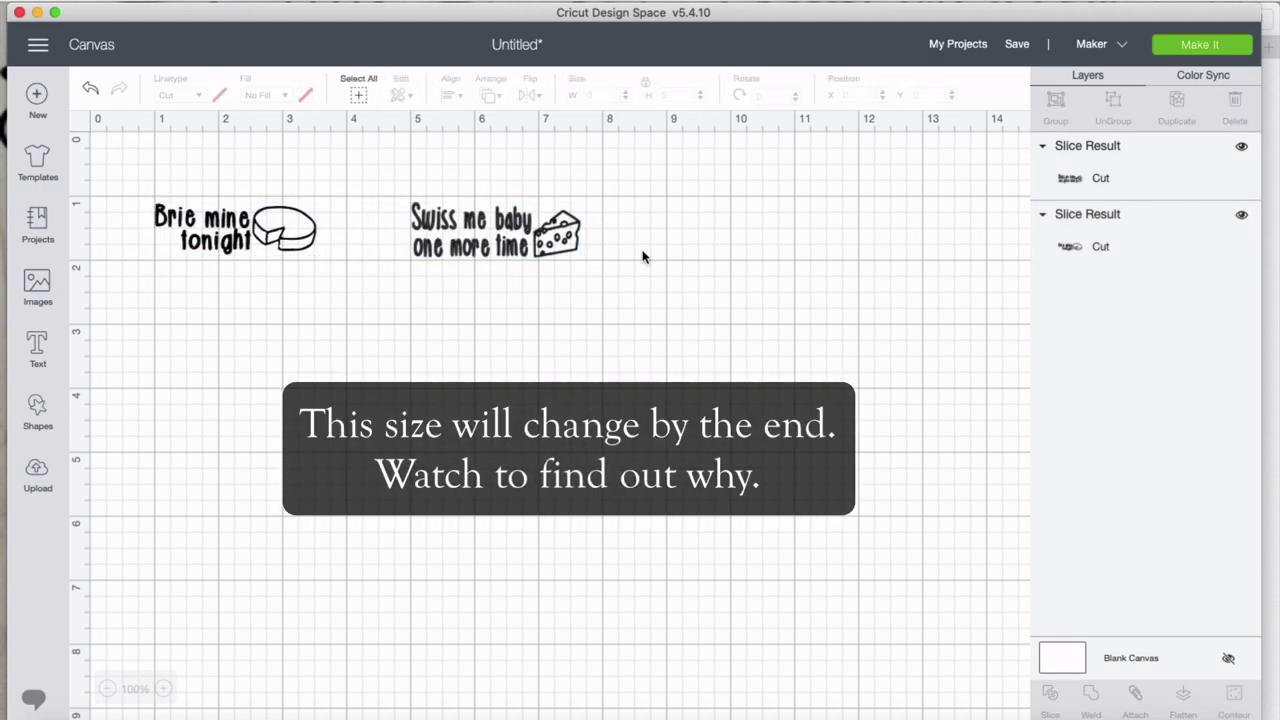
left_click(519, 248)
left_click(607, 95)
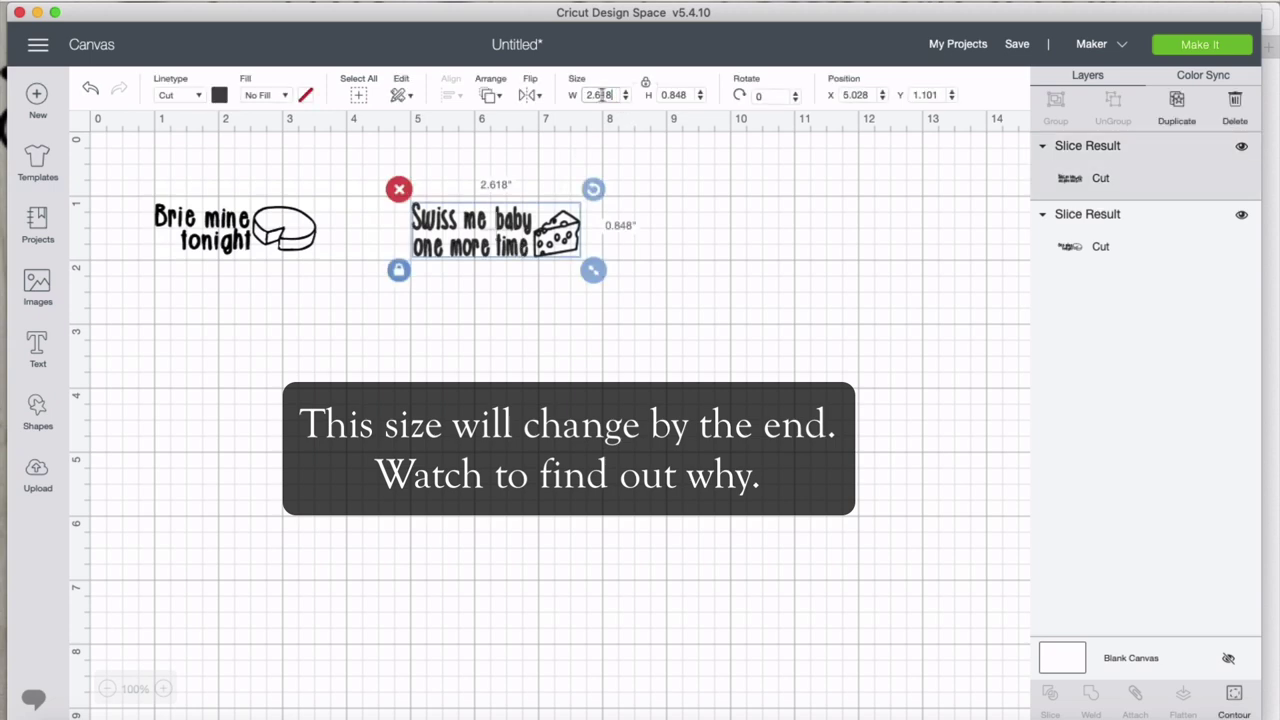
key("BackSpace")
type("1.6")
key("Return")
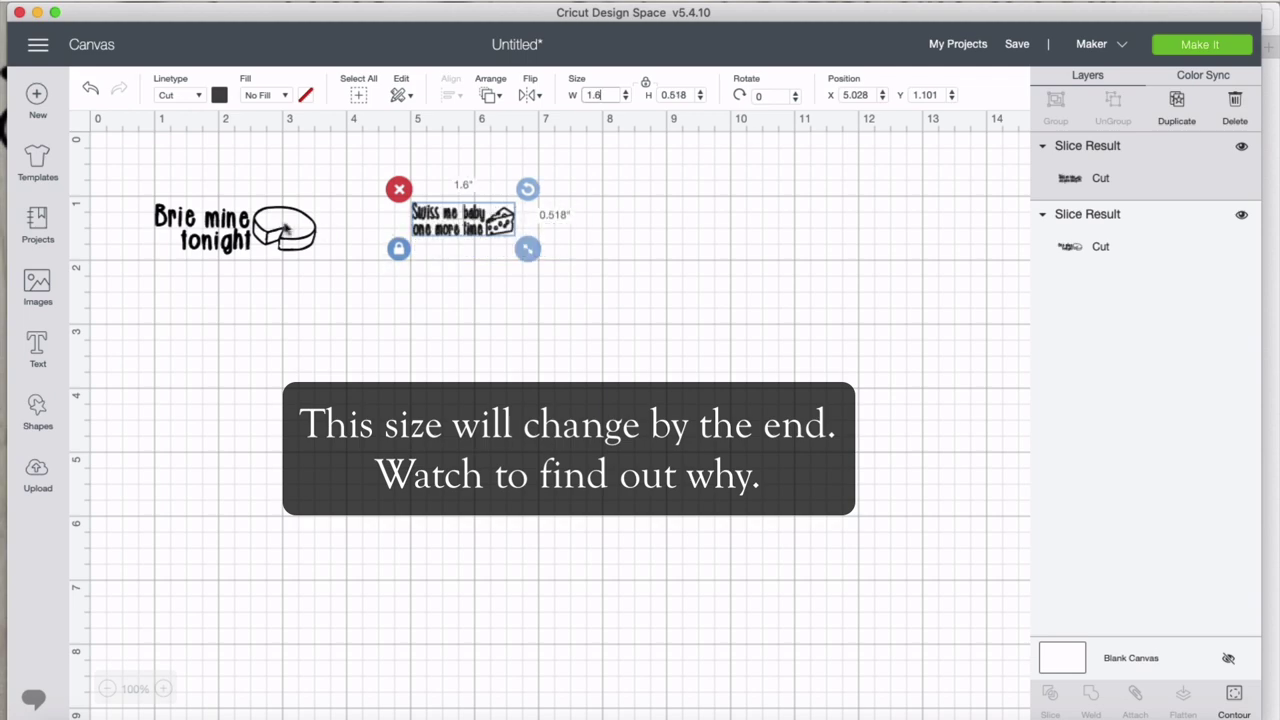
left_click(268, 233)
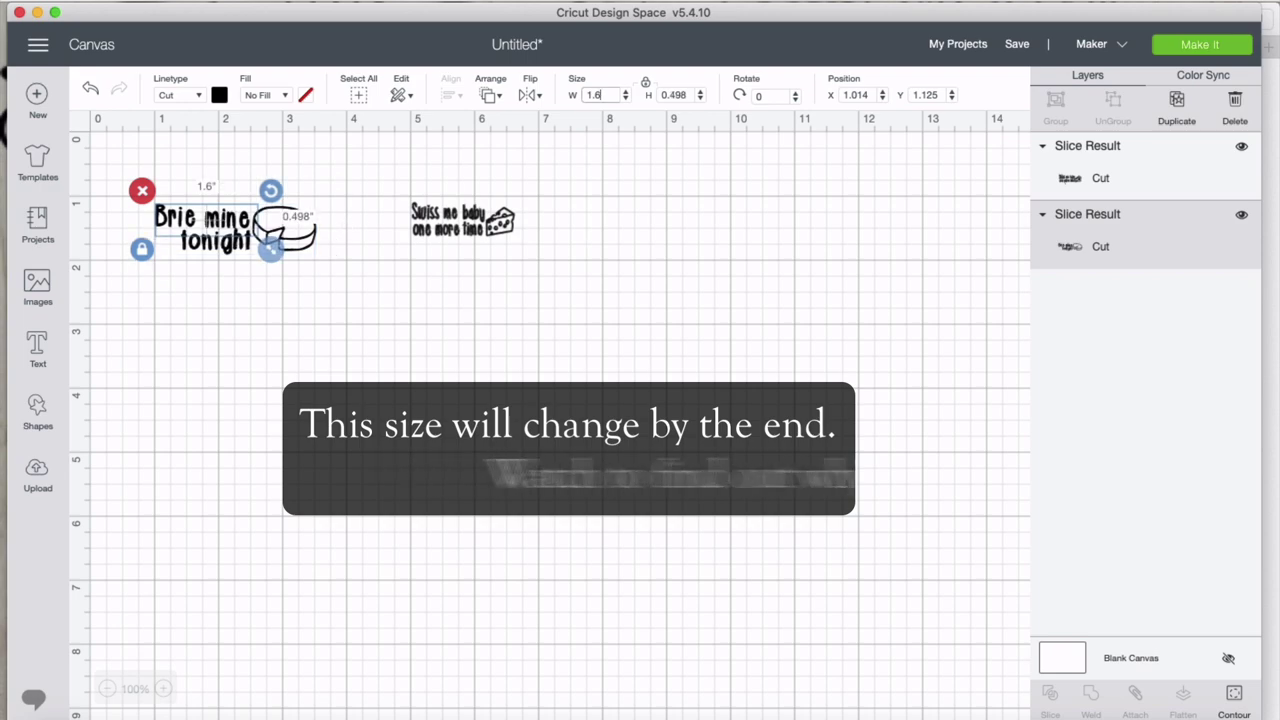
key("Return")
Move "Brie mine tonight" up and place the "Swiss me baby one more time" saying directly beneath it.
left_click_drag(203, 225, 199, 187)
left_click_drag(490, 232, 257, 247)
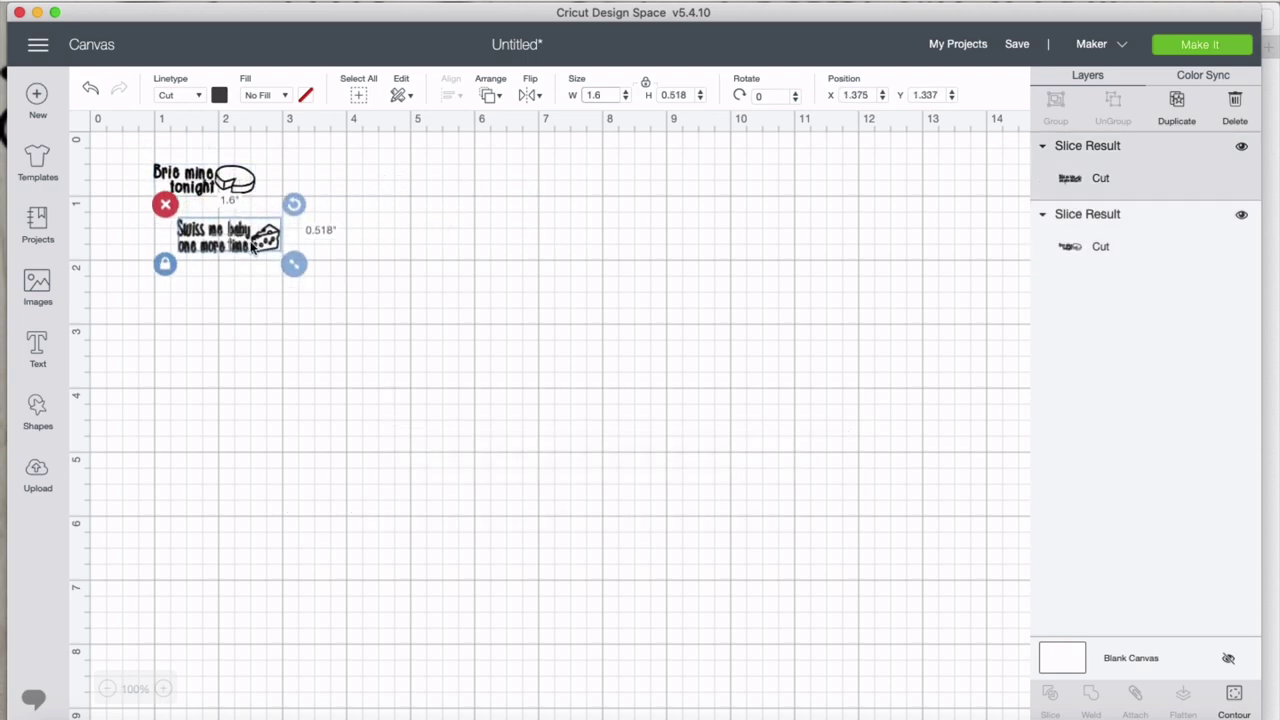
left_click(164, 689)
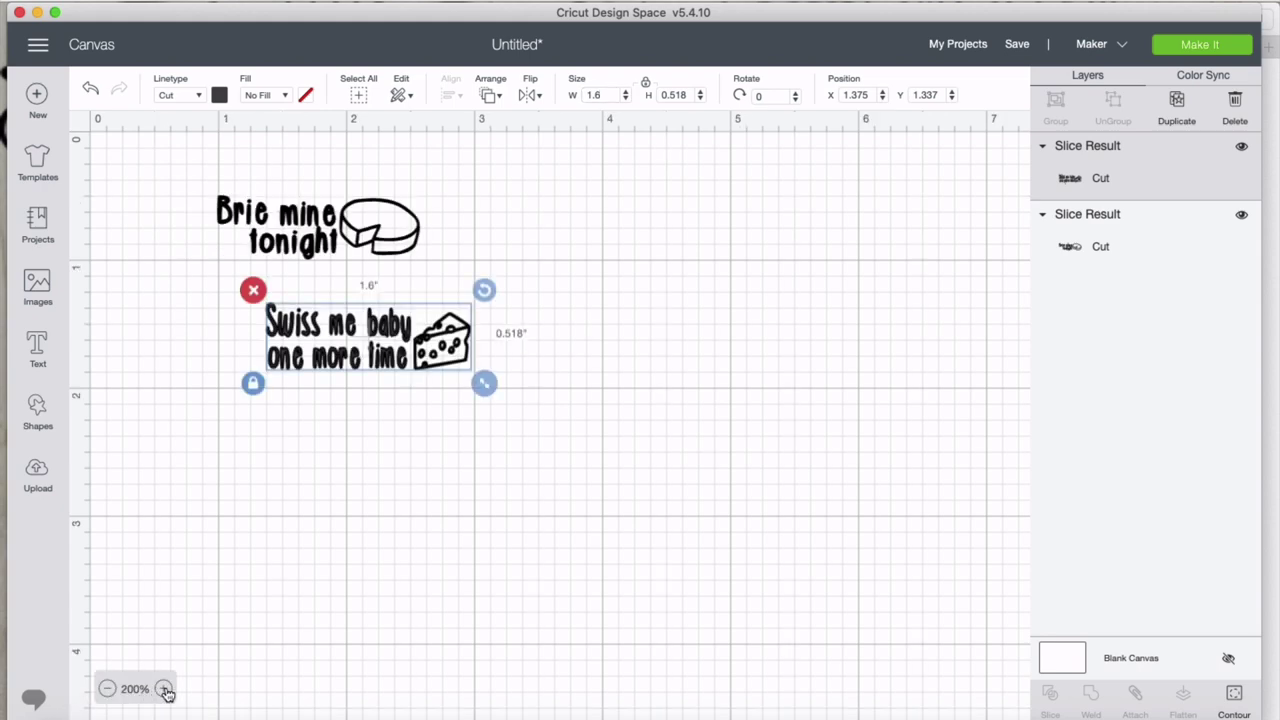
left_click(164, 689)
left_click_drag(488, 490, 405, 460)
Change the linetype of both sayings from Cut to Engrave.
left_click(671, 577)
left_click_drag(671, 577, 210, 161)
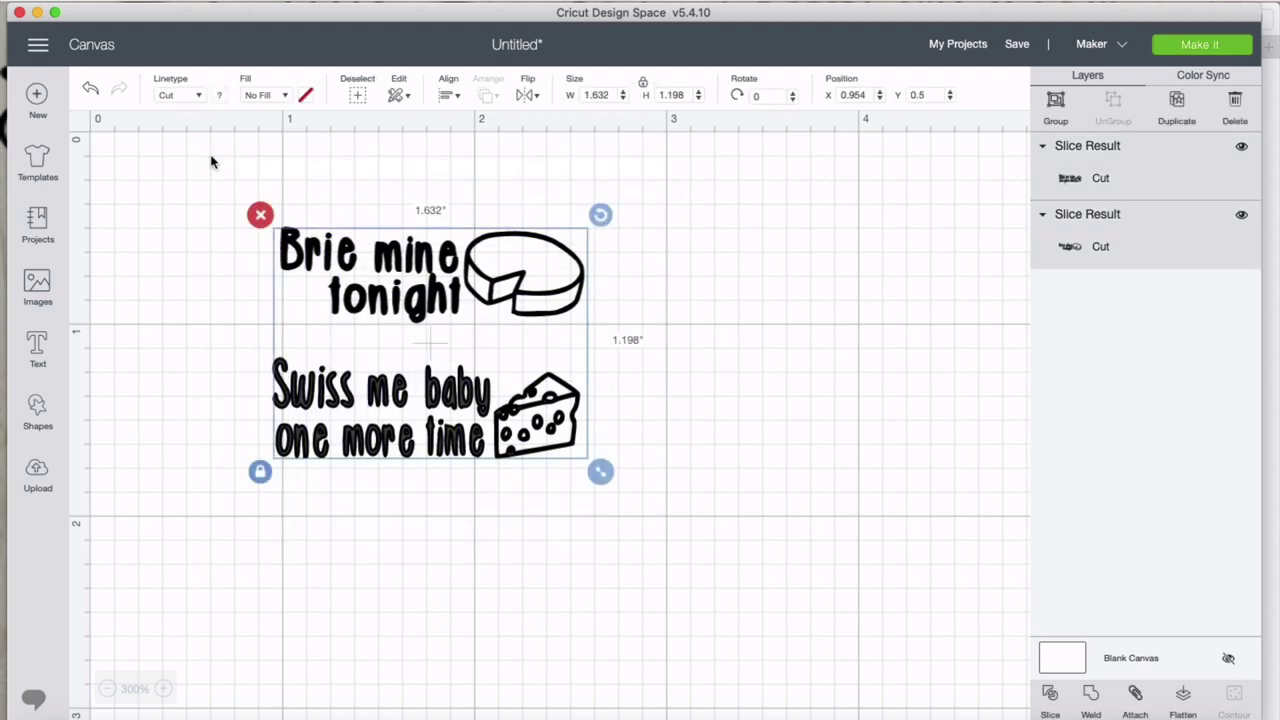
left_click(197, 98)
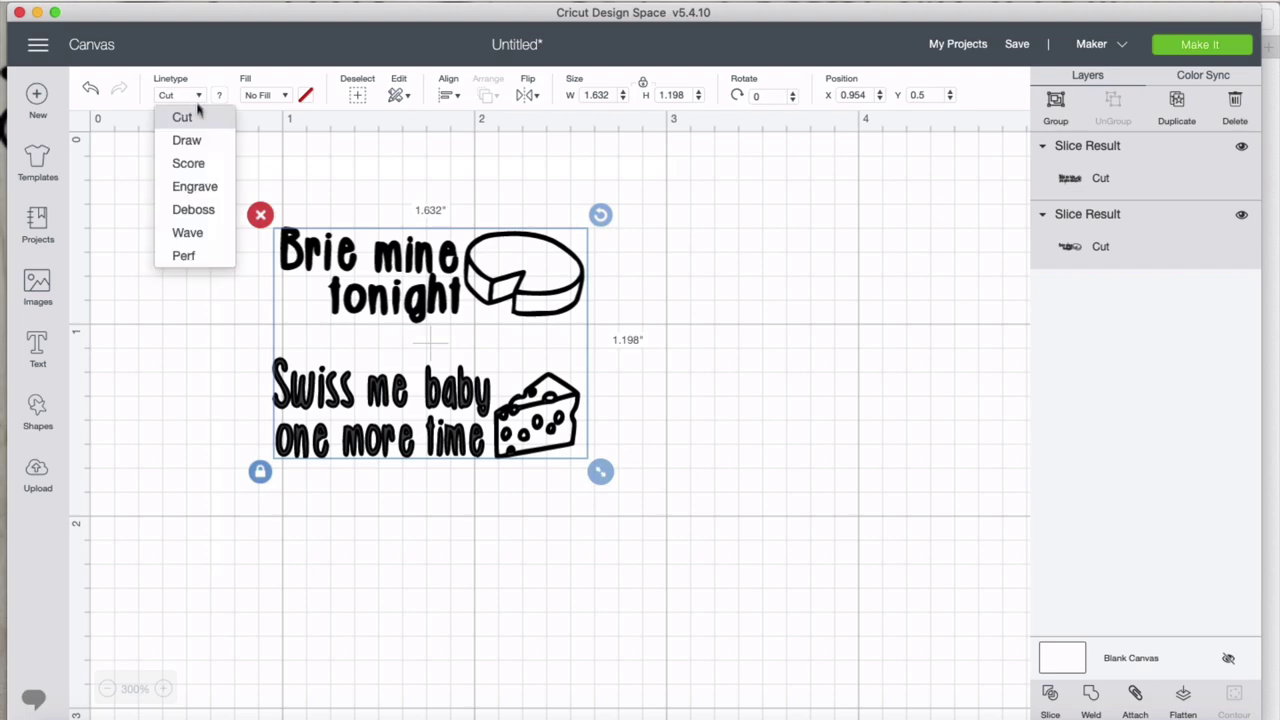
left_click(197, 185)
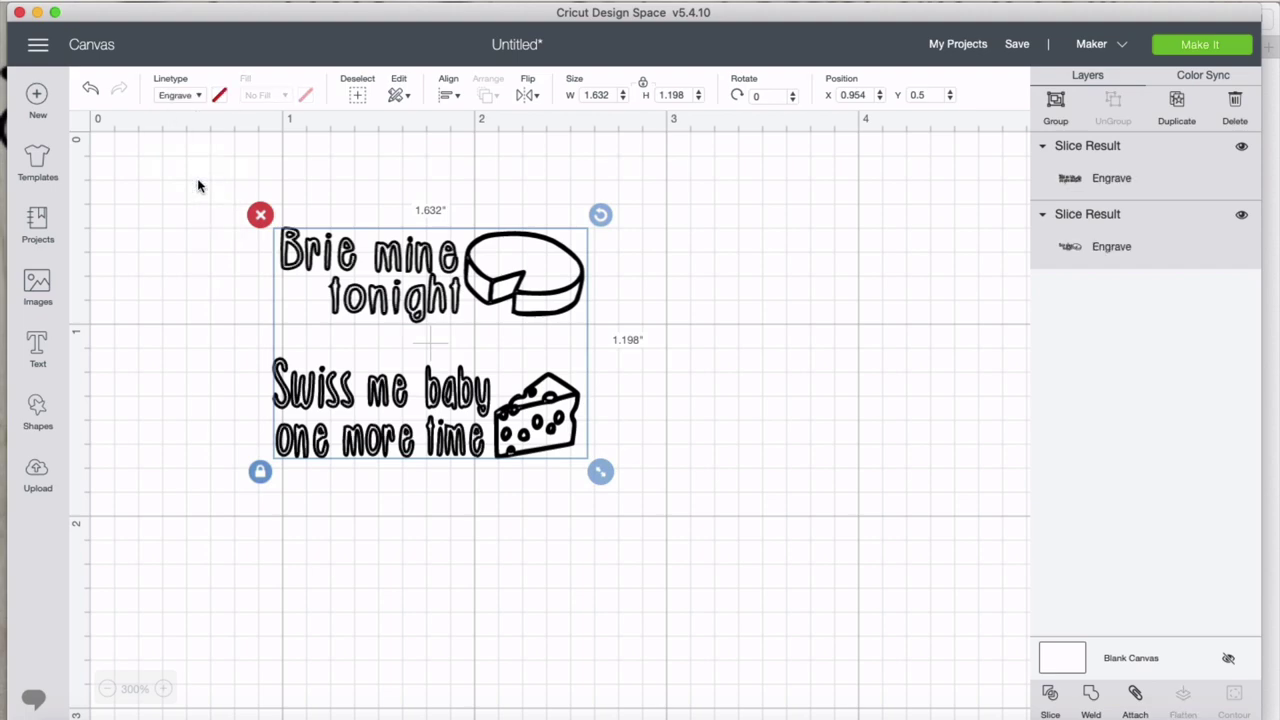
left_click(689, 384)
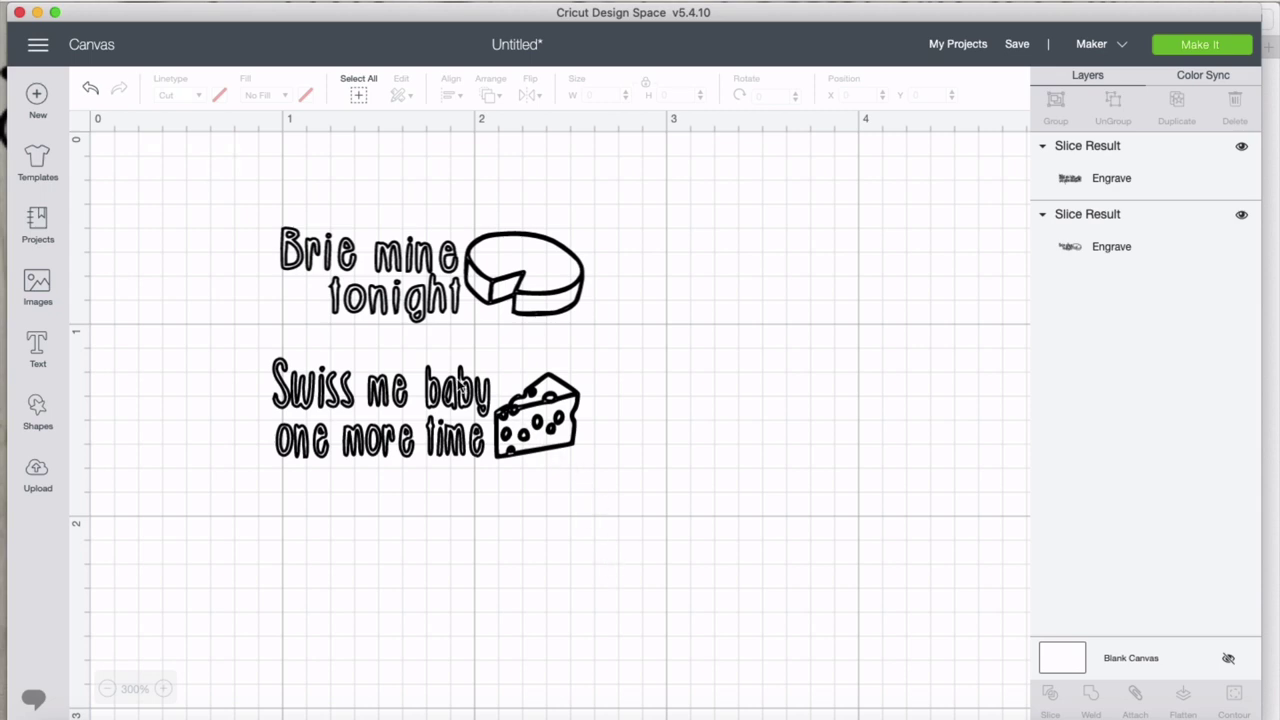
Duplicate the pair of engrave sayings three times.
left_click_drag(197, 198, 632, 550)
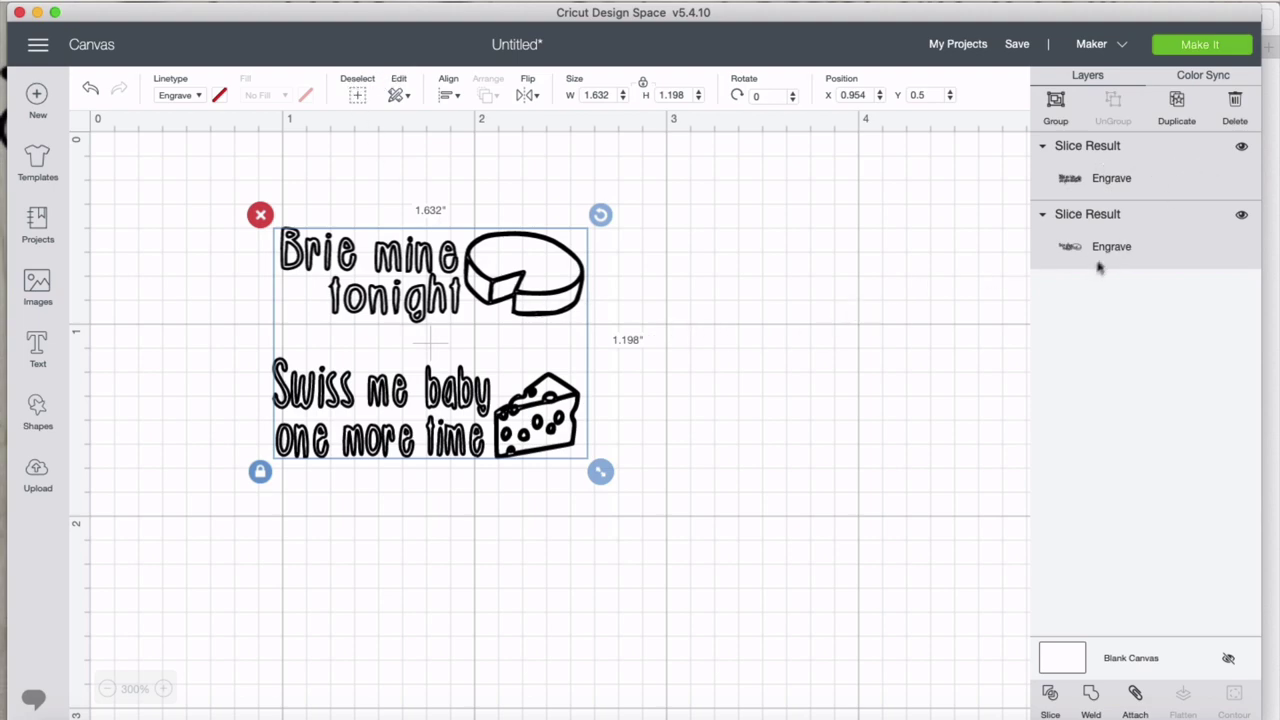
left_click(1177, 106)
left_click(1177, 106)
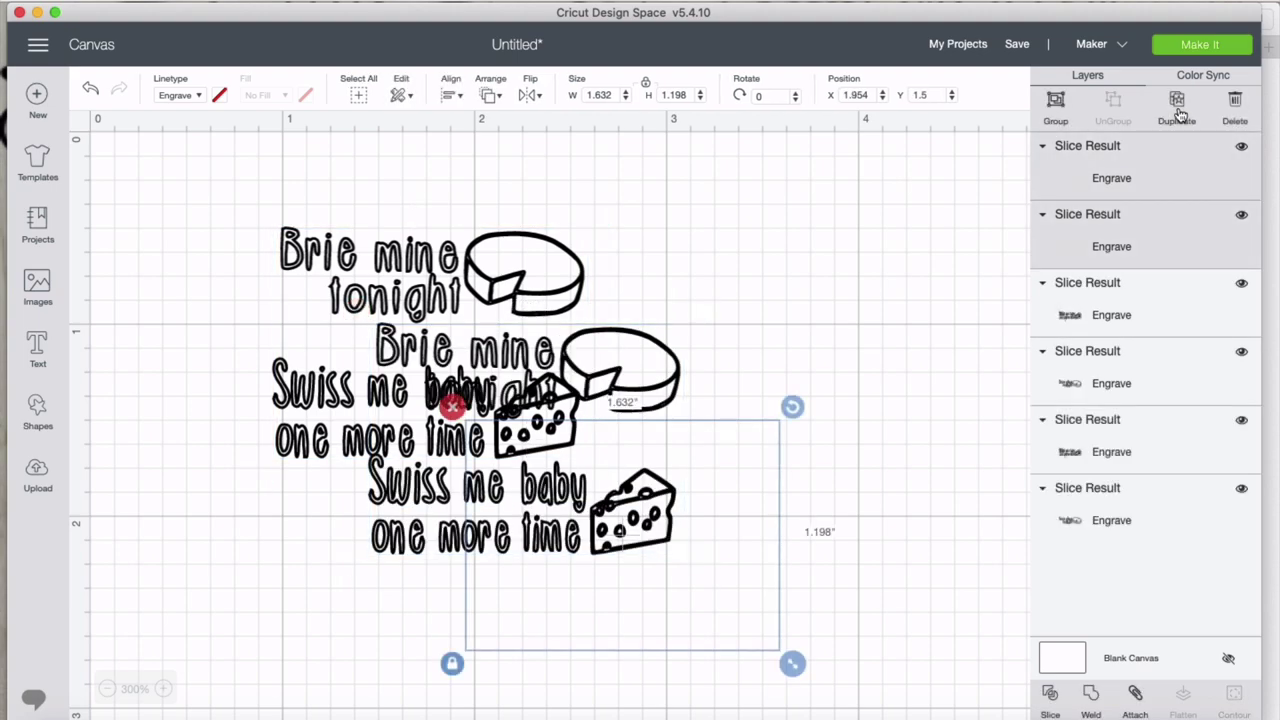
left_click(1177, 106)
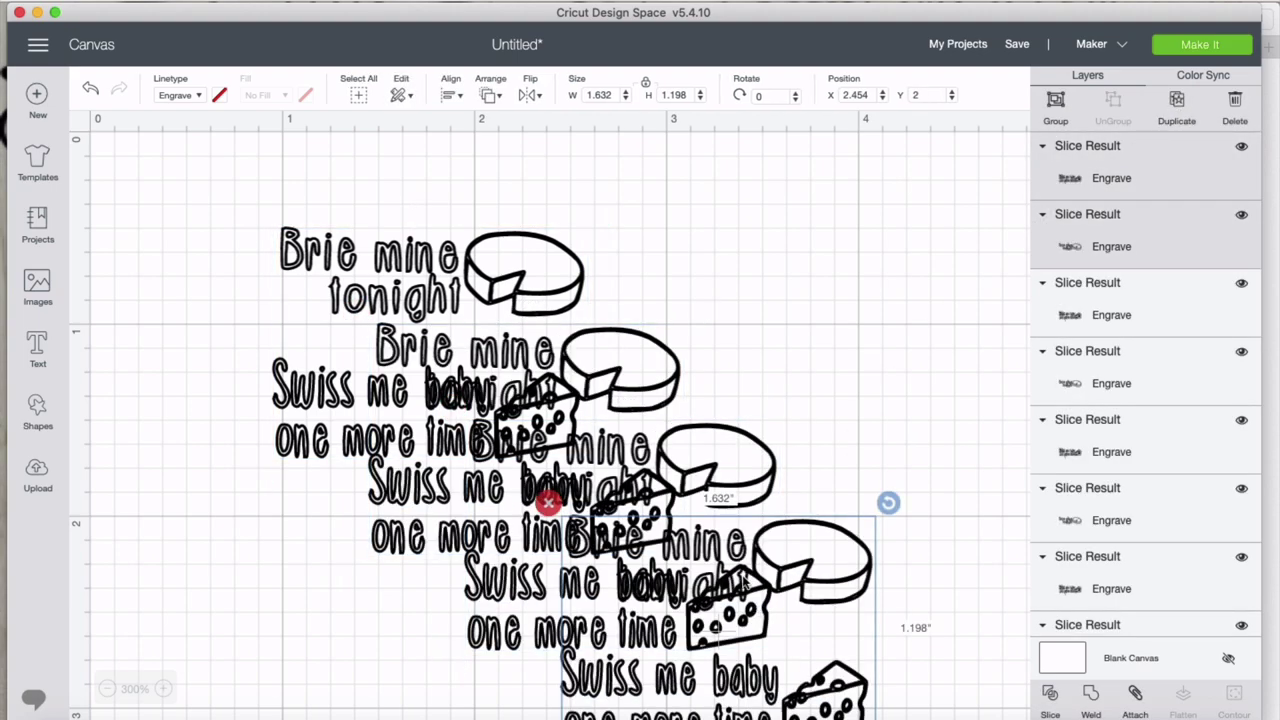
Try centering all the original and duplicated sayings on one another, and undo the alignment.
scroll(743, 586, "down", 3)
scroll(605, 470, "up", 2)
left_click_drag(191, 177, 924, 704)
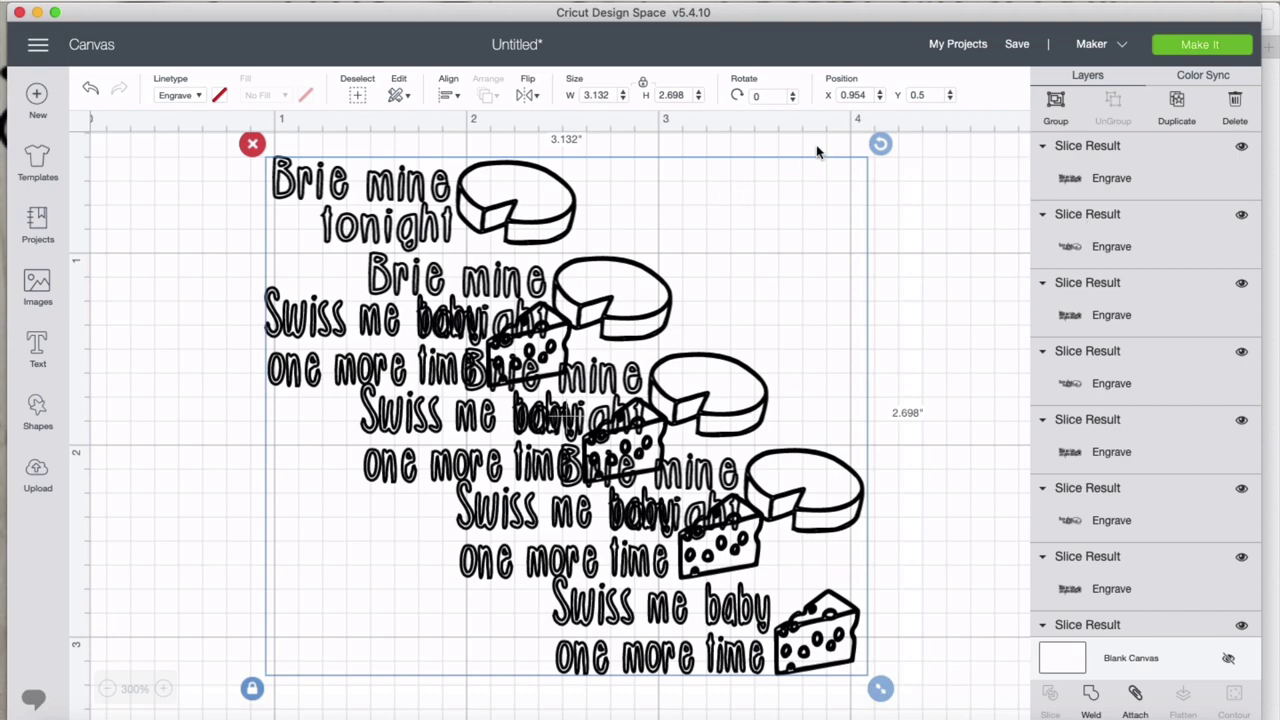
left_click(447, 92)
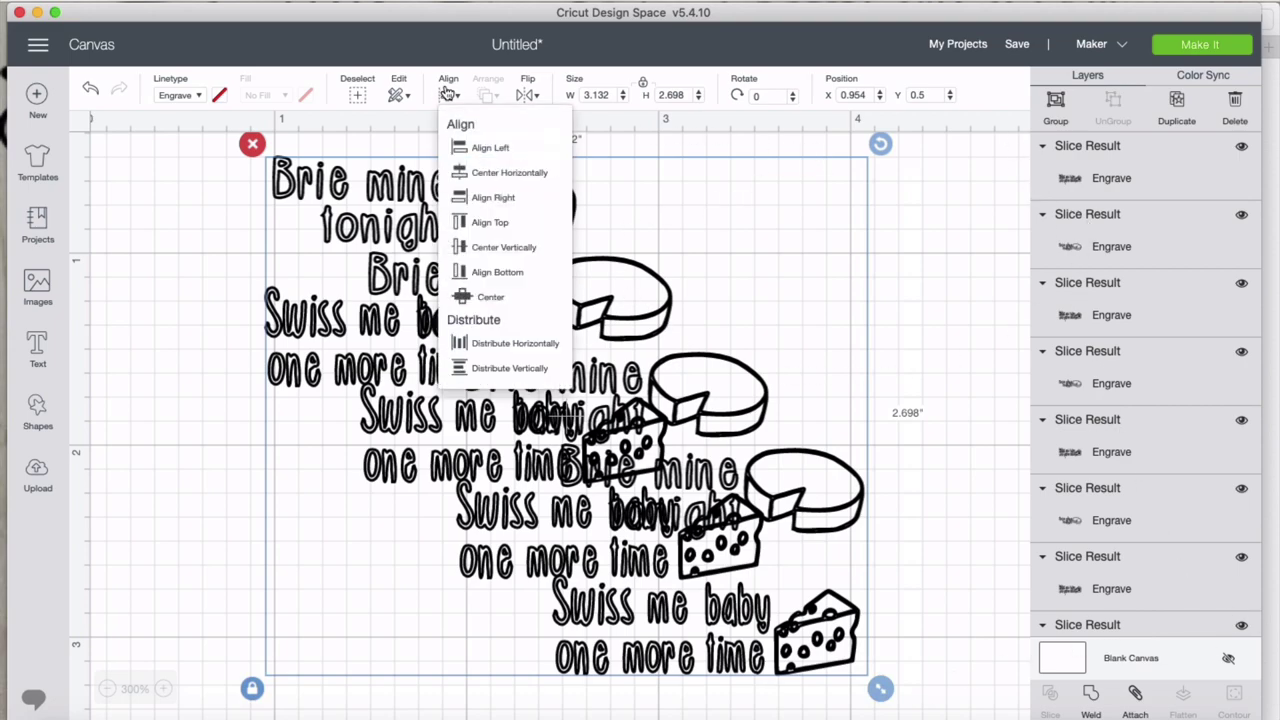
left_click(475, 298)
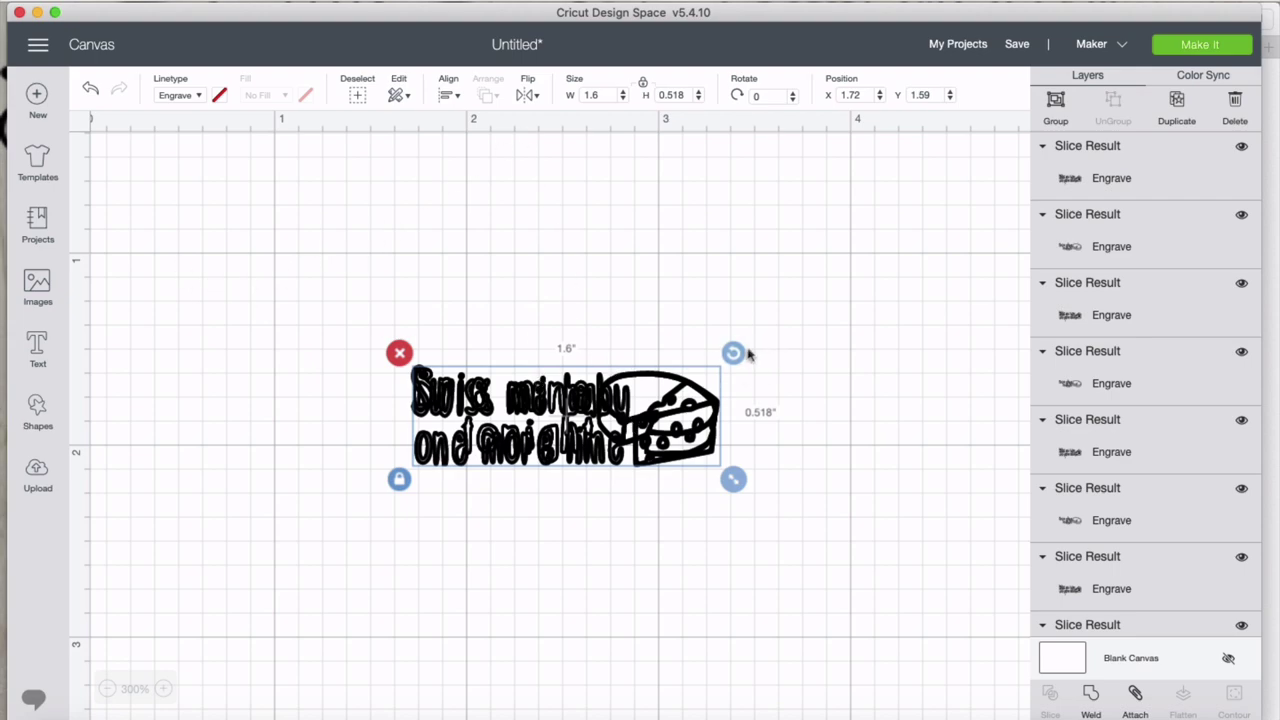
left_click(89, 91)
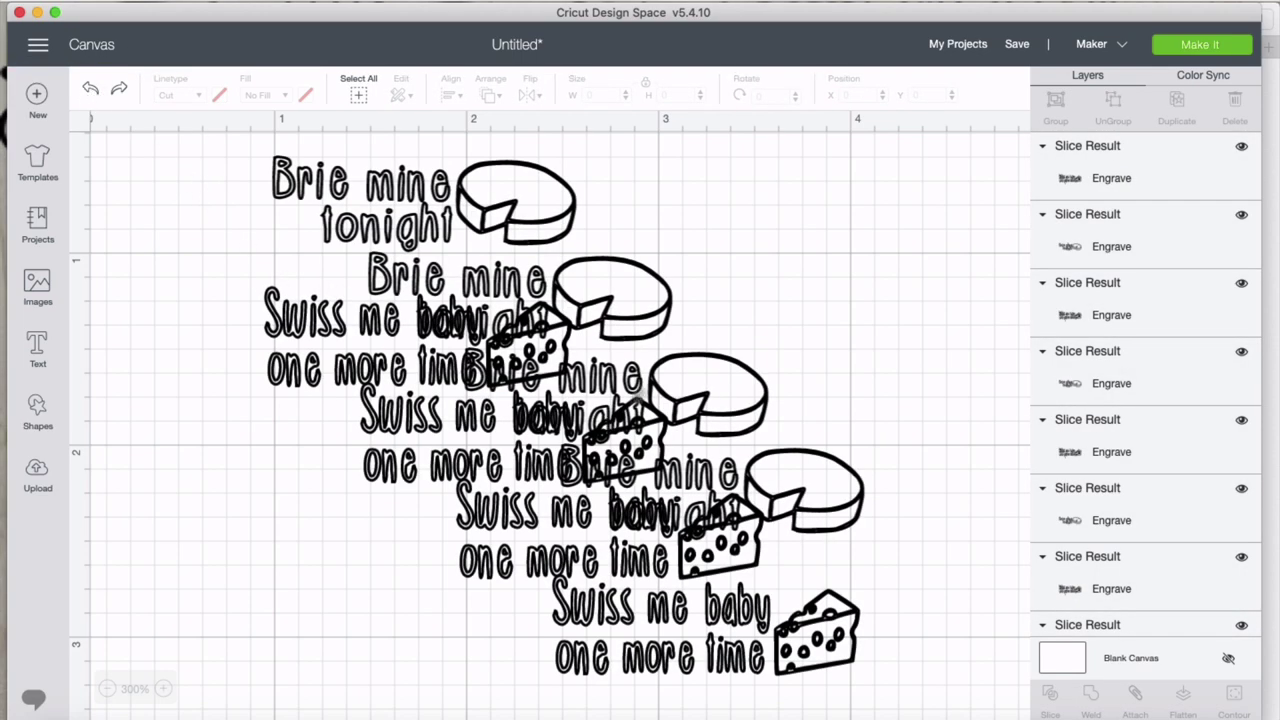
Gather the four "Brie mine tonight" copies together above the "Swiss me baby one more time" copies.
left_click(508, 228)
left_click_drag(508, 228, 748, 221)
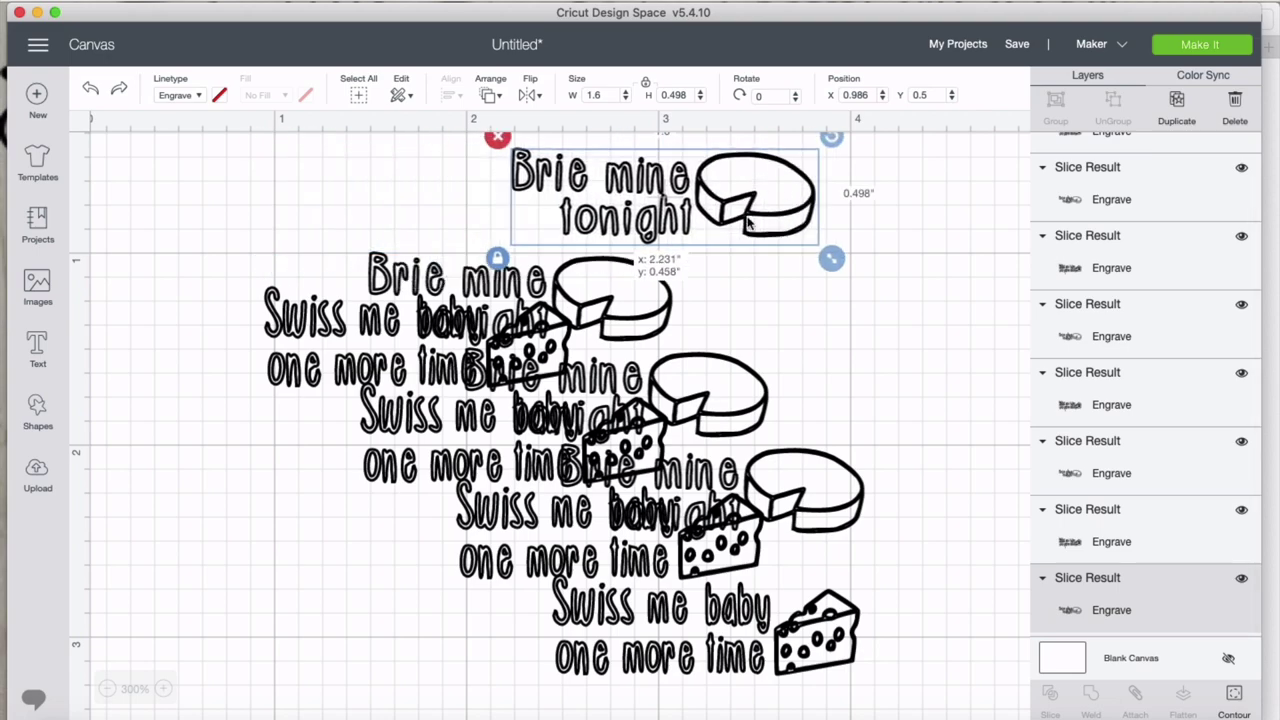
left_click_drag(636, 317, 756, 237)
left_click_drag(722, 365, 718, 281)
left_click_drag(788, 456, 708, 244)
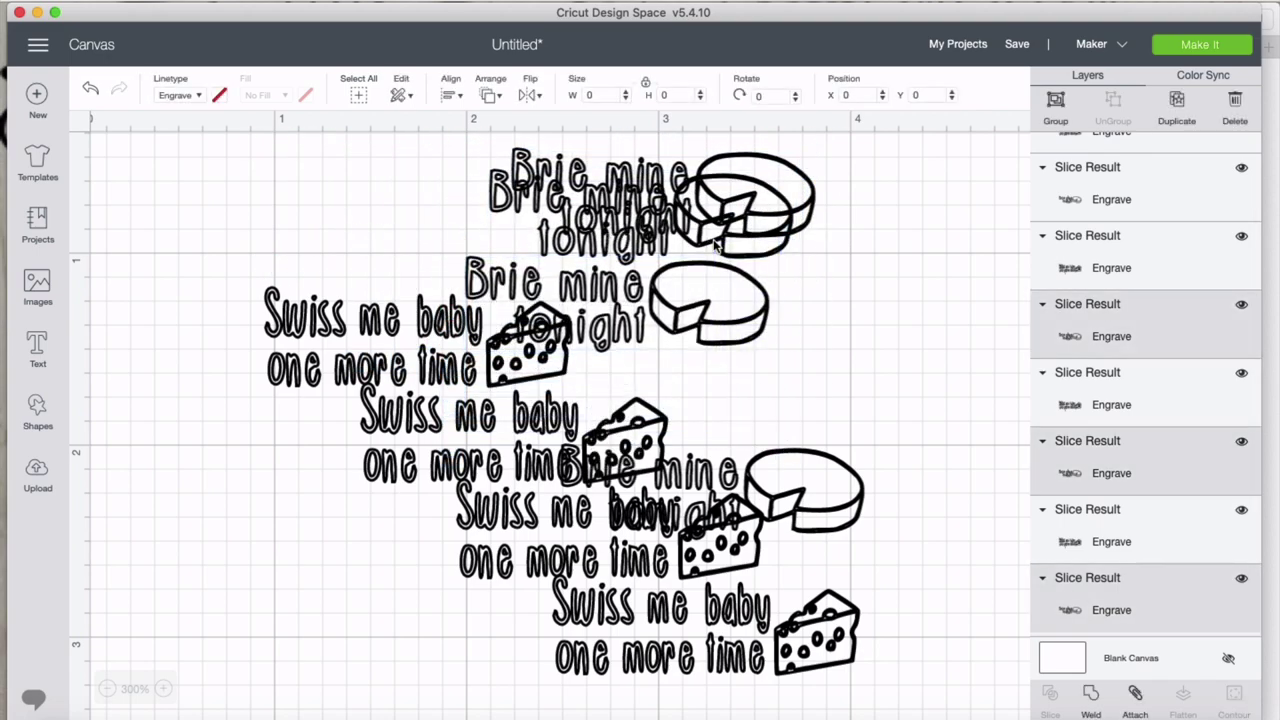
left_click_drag(803, 500, 763, 240)
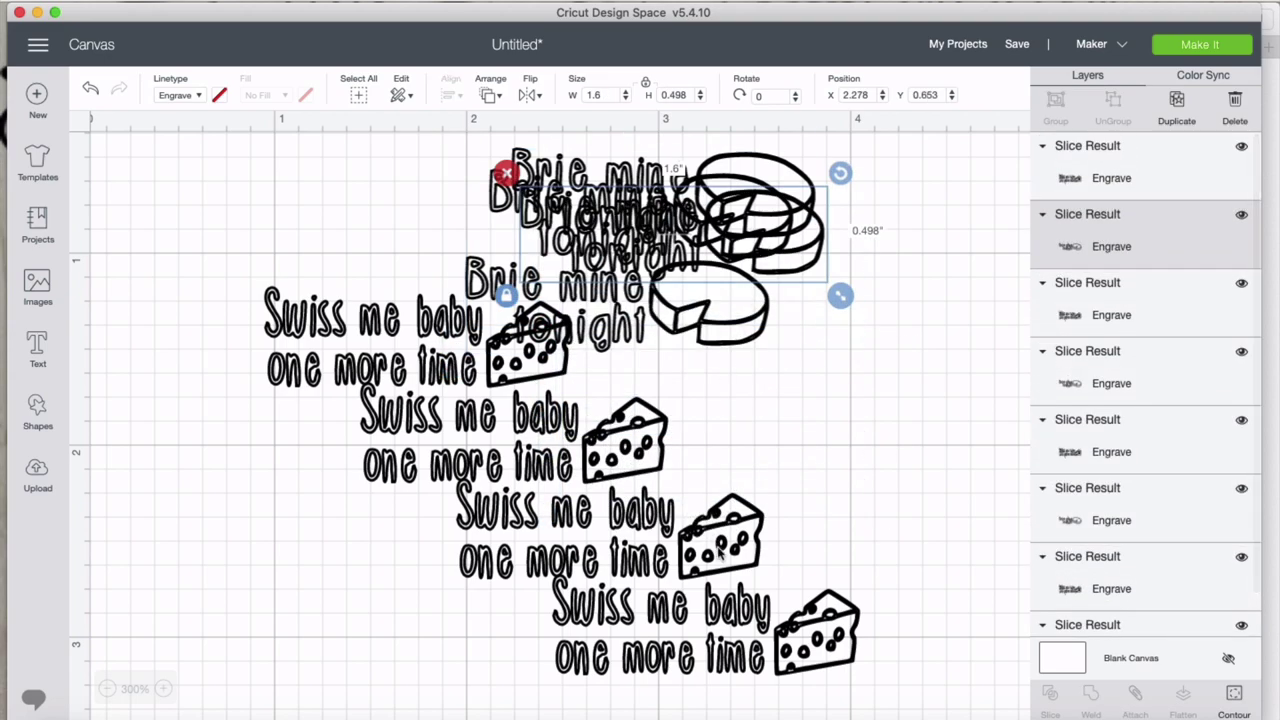
Move the "Swiss me baby one more time" copy overlapping the Brie sayings away to about X 0.33, Y 2.52.
left_click_drag(800, 380, 509, 120)
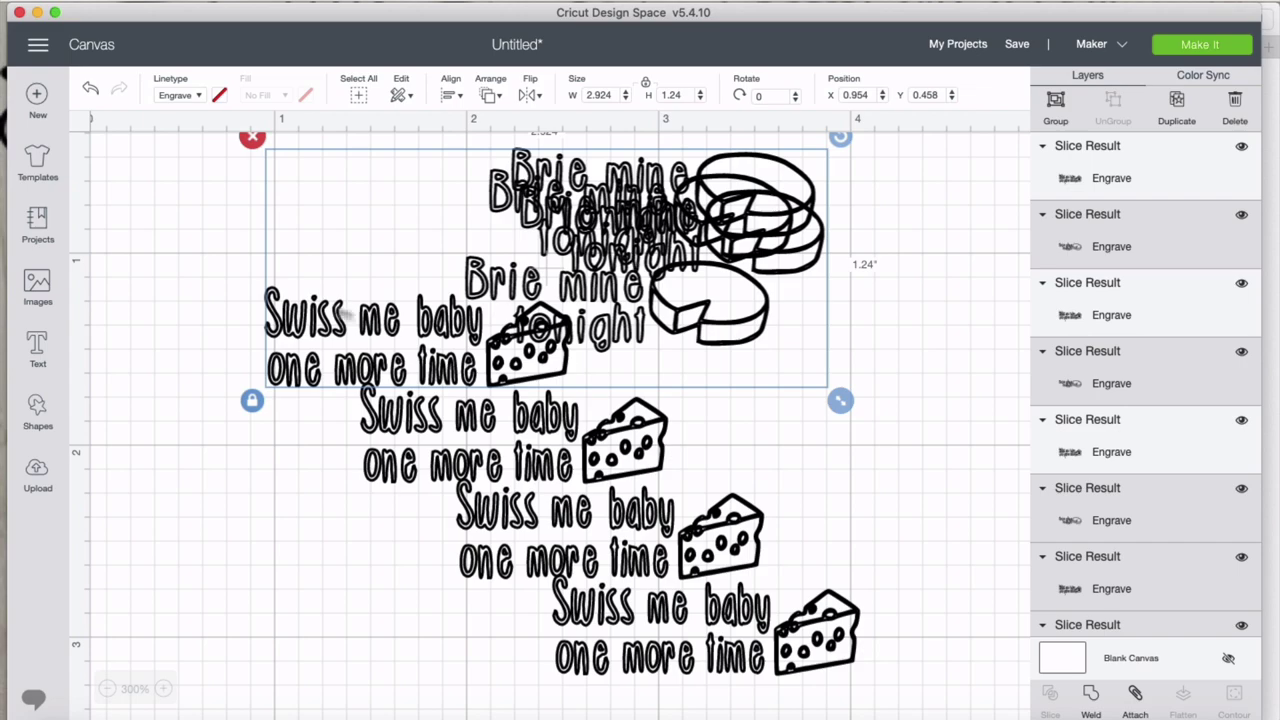
left_click(252, 492)
left_click(302, 362)
left_click_drag(302, 362, 181, 620)
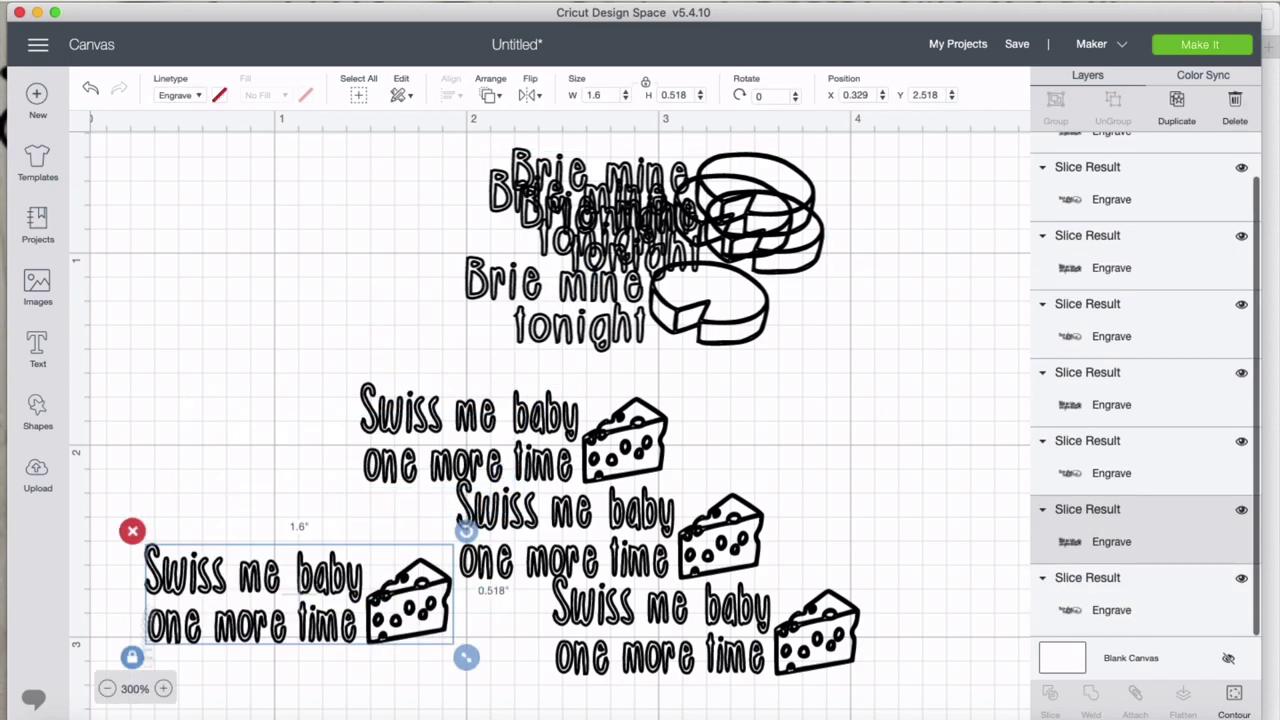
Center the four "Brie mine tonight" copies exactly on top of one another and attach them.
left_click_drag(870, 355, 418, 150)
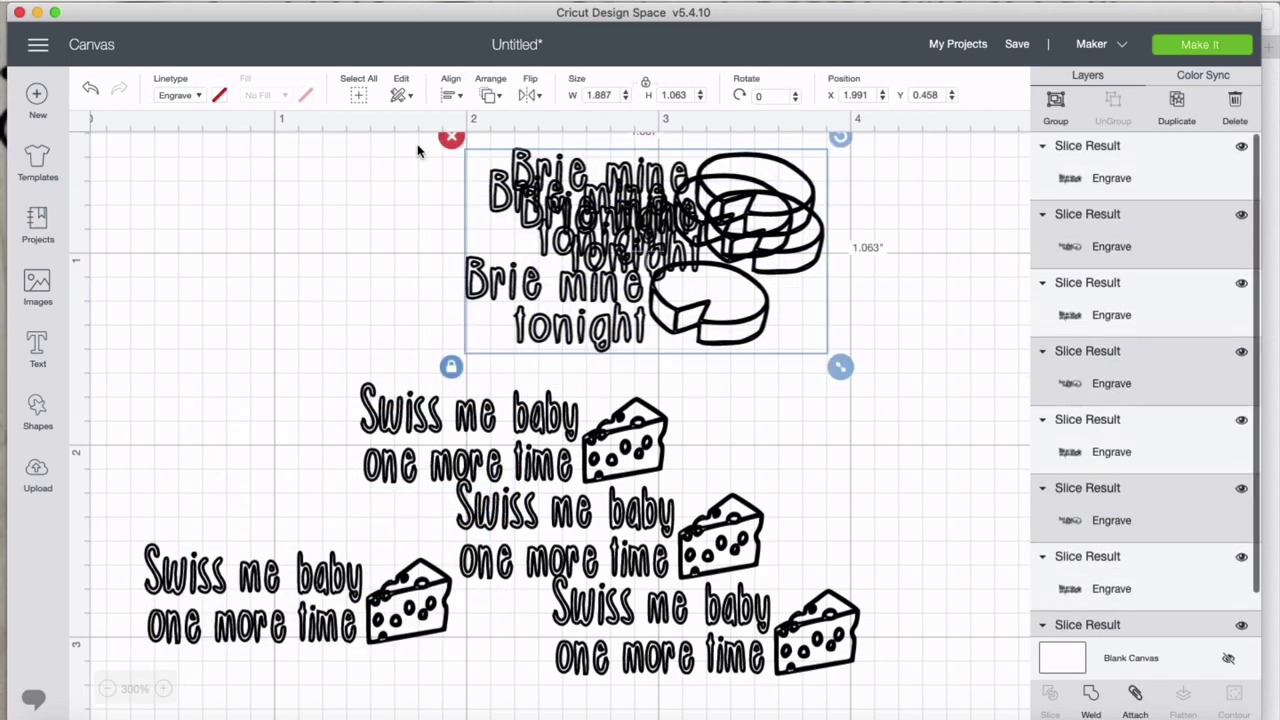
left_click(451, 95)
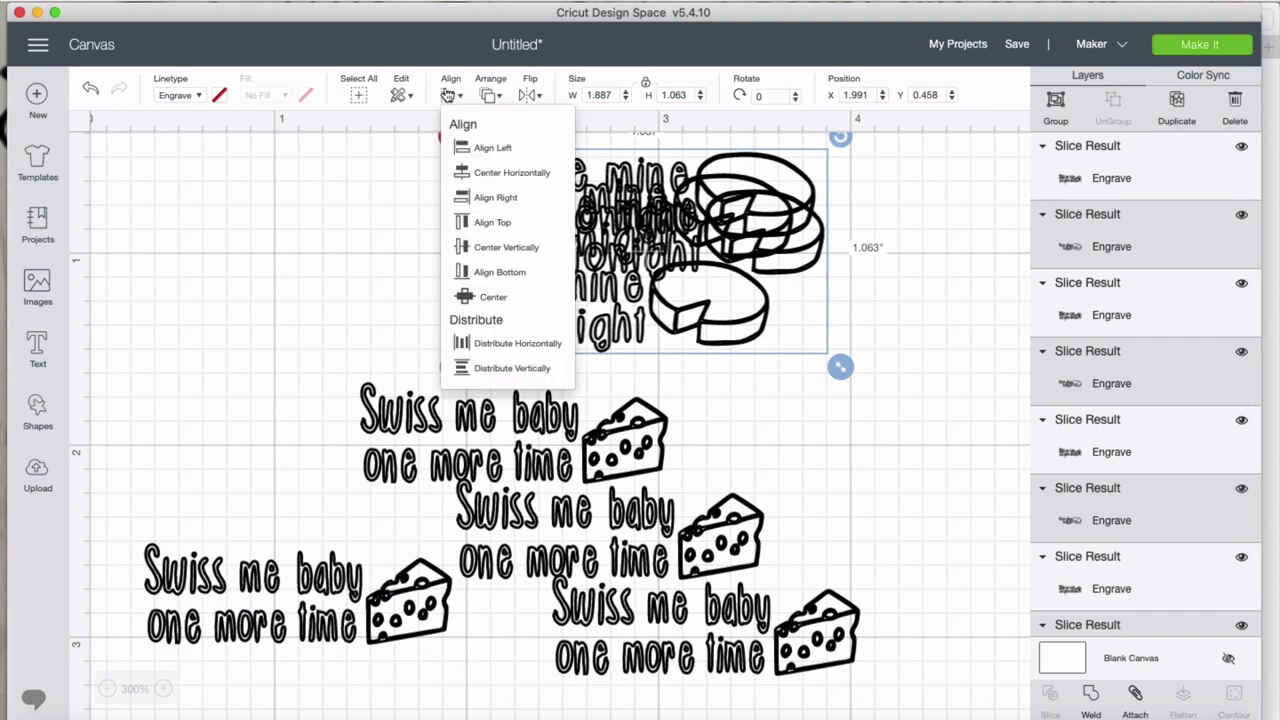
left_click(477, 298)
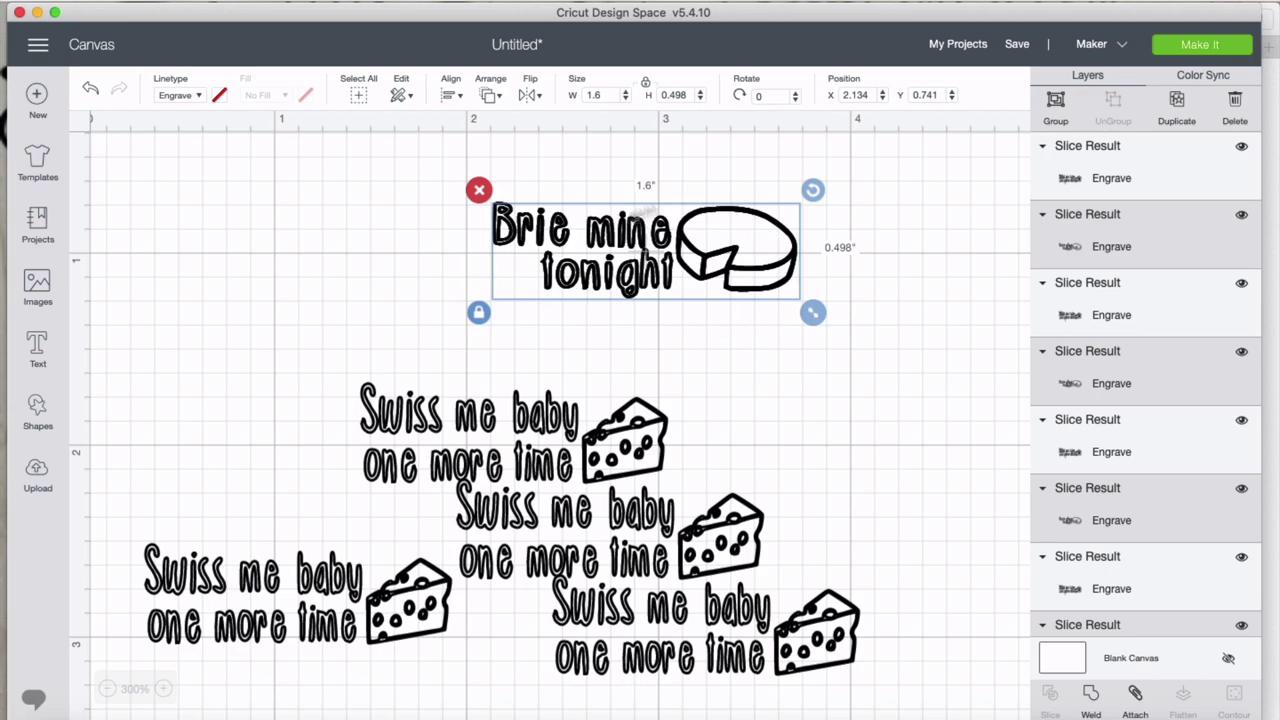
left_click(1135, 697)
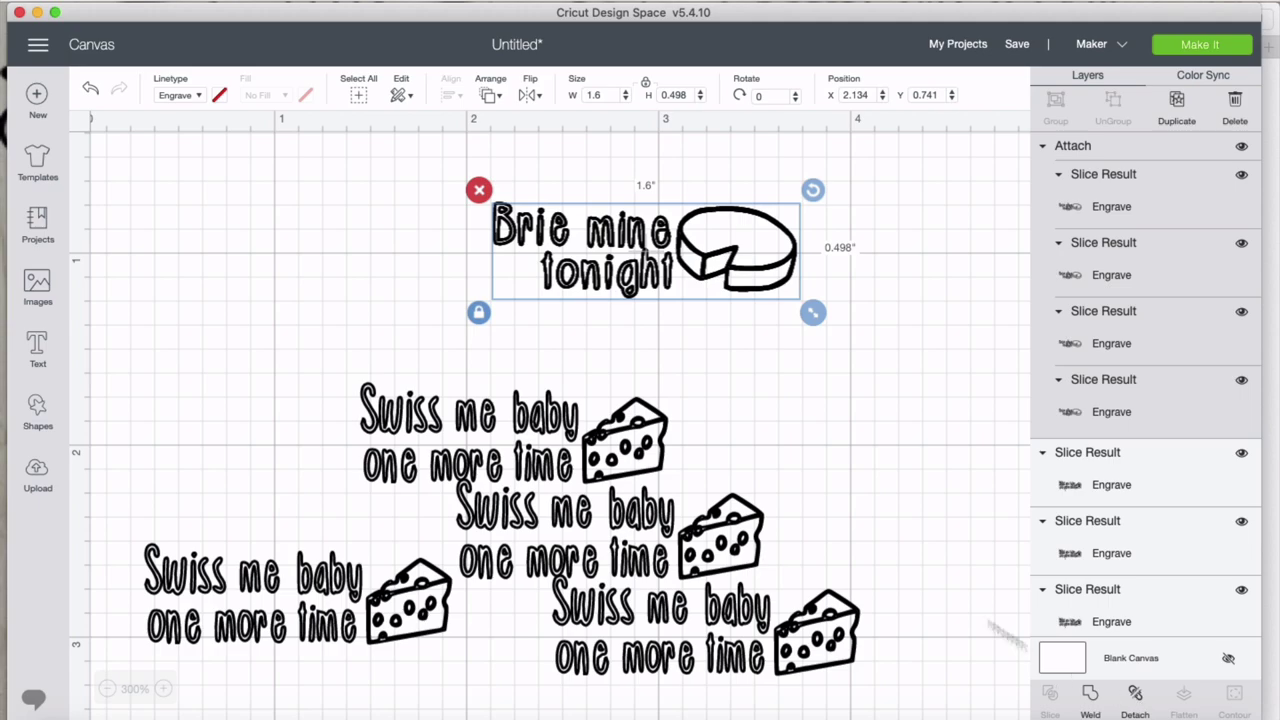
Center the four "Swiss me baby one more time" copies exactly on top of one another and attach them.
left_click(820, 640)
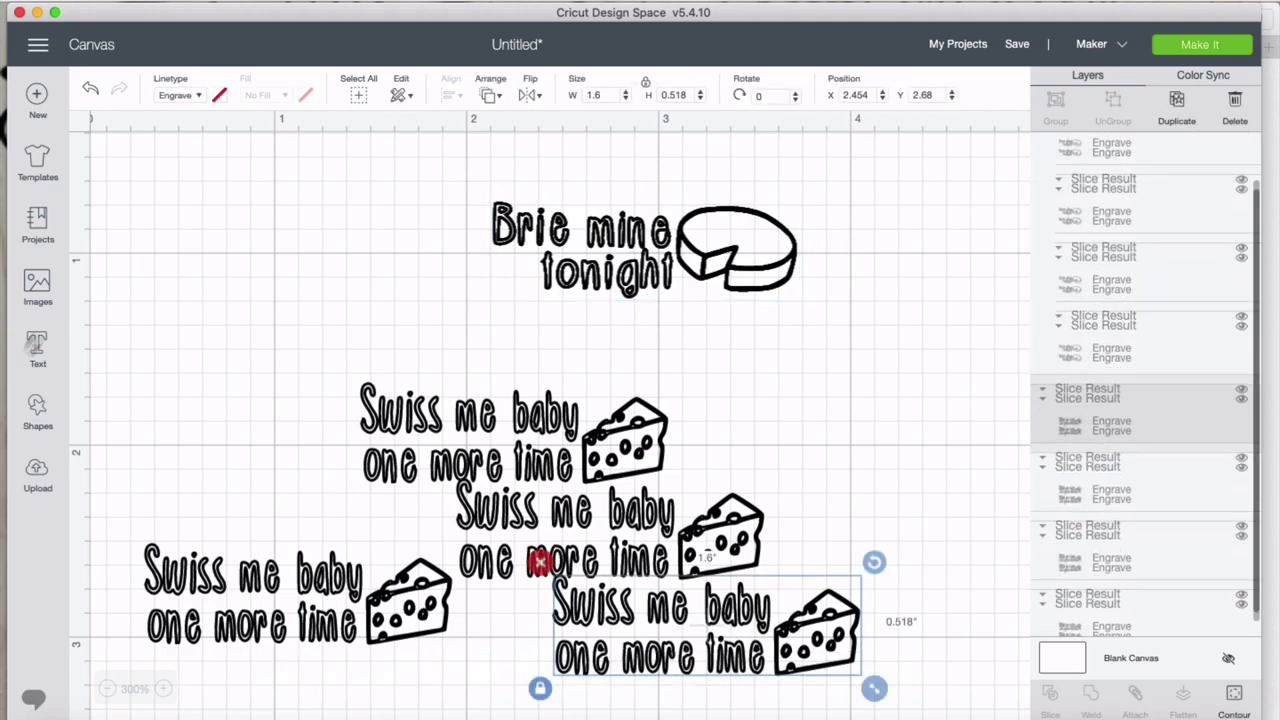
left_click_drag(169, 380, 770, 706)
left_click(447, 97)
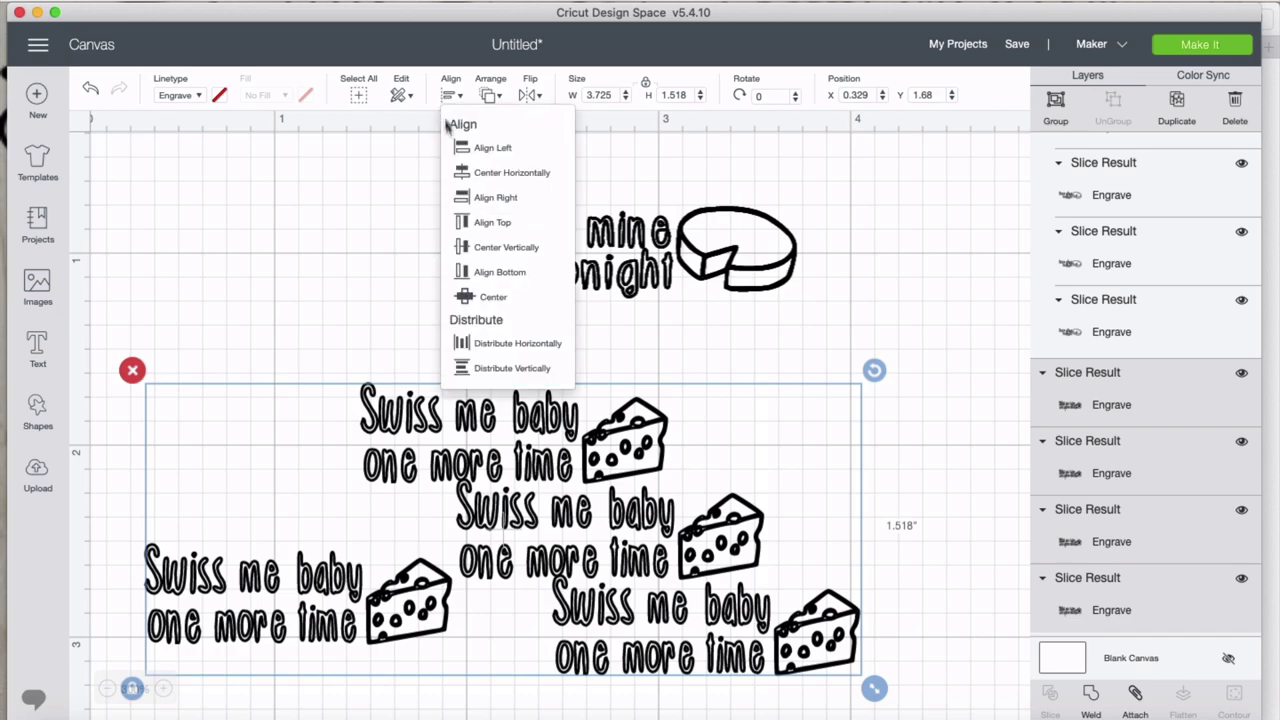
left_click(487, 297)
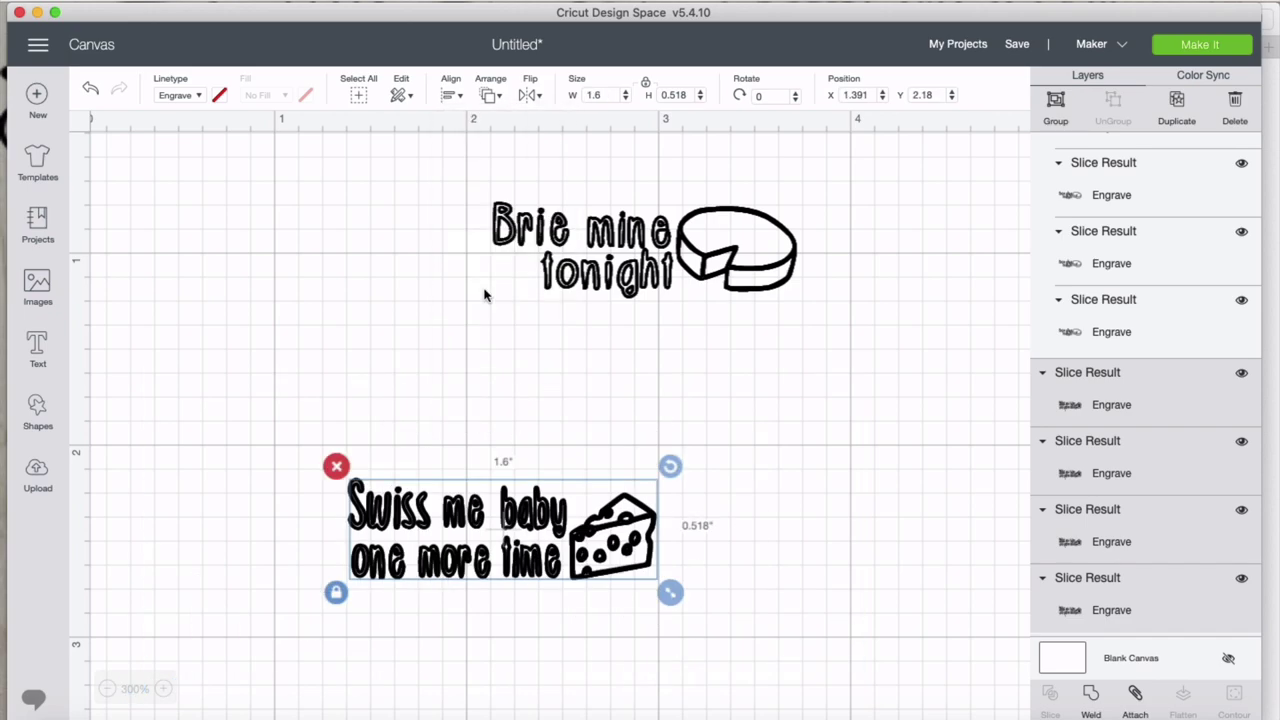
left_click(1137, 705)
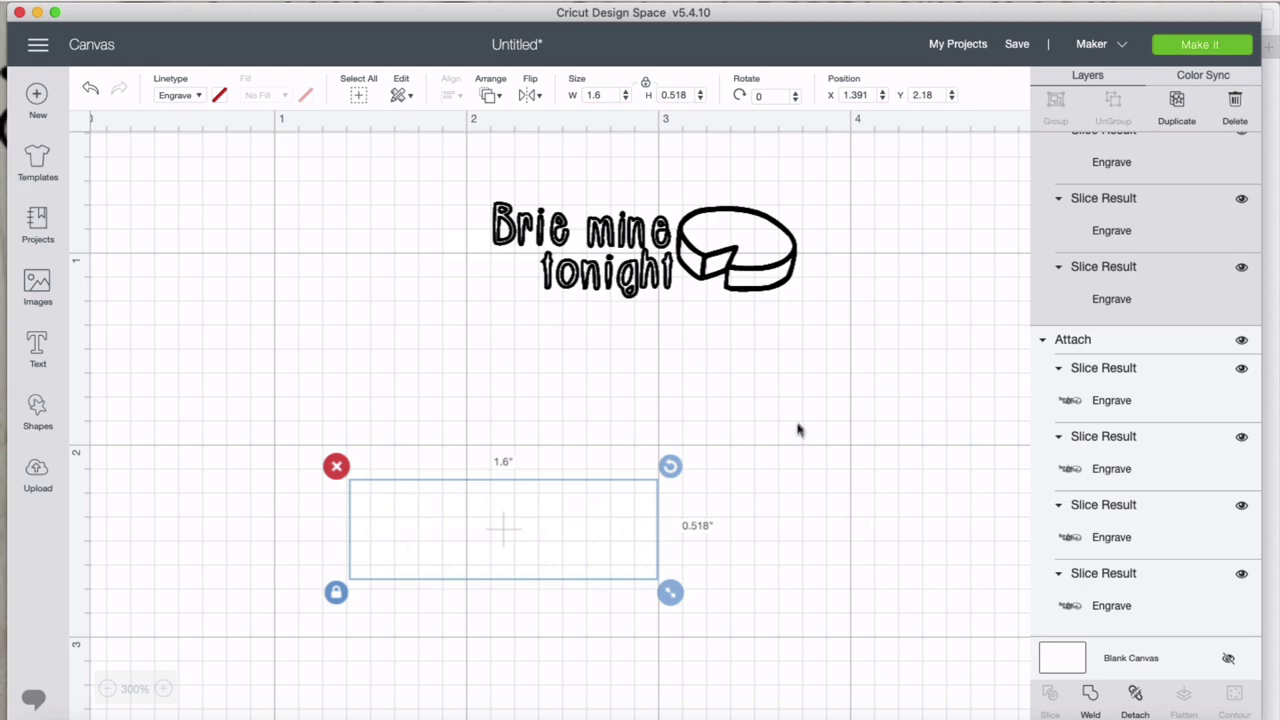
Move the attached Swiss saying below the Brie saying to about X 2.04, Y 1.41, and proceed to the mat preparation preview.
left_click_drag(503, 467, 628, 320)
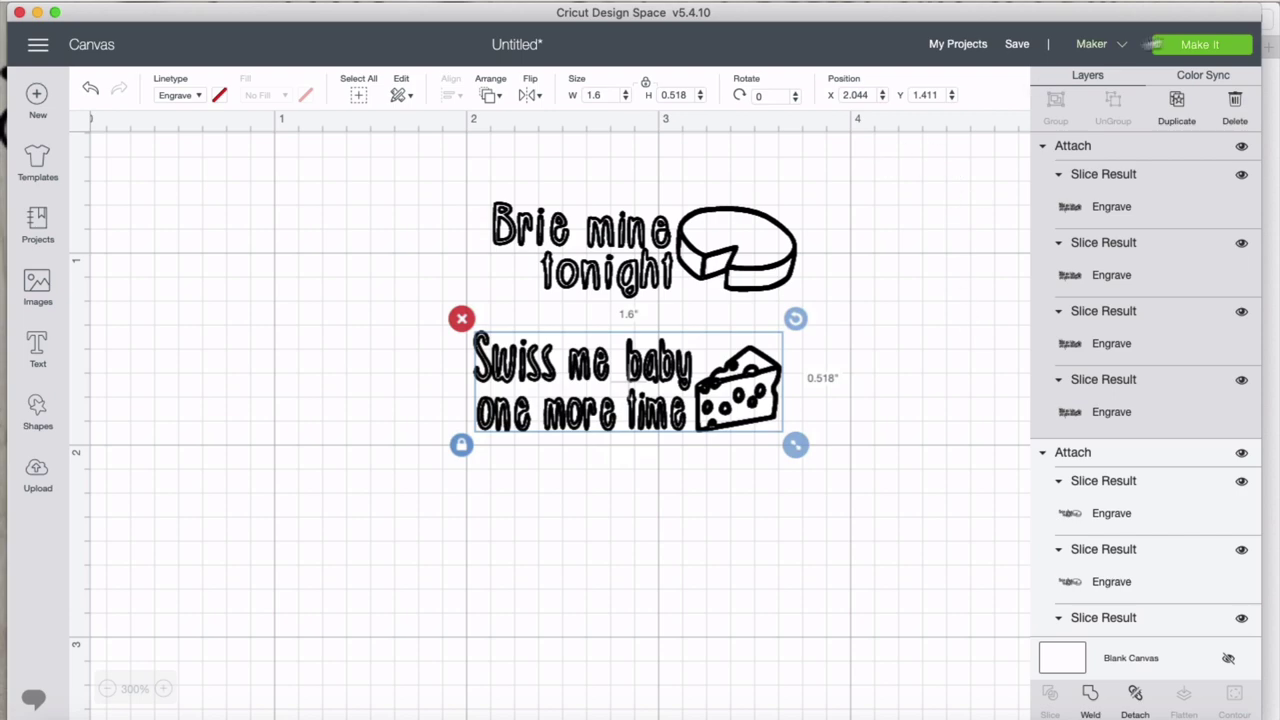
left_click(1230, 47)
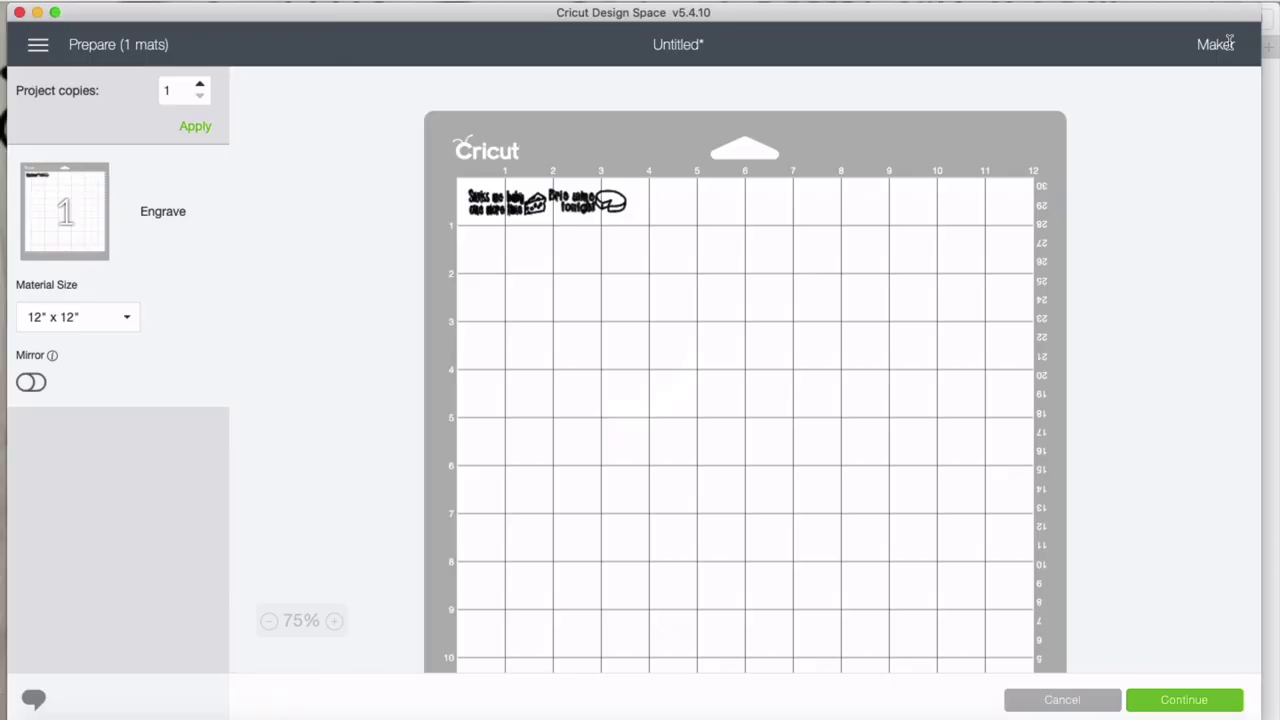